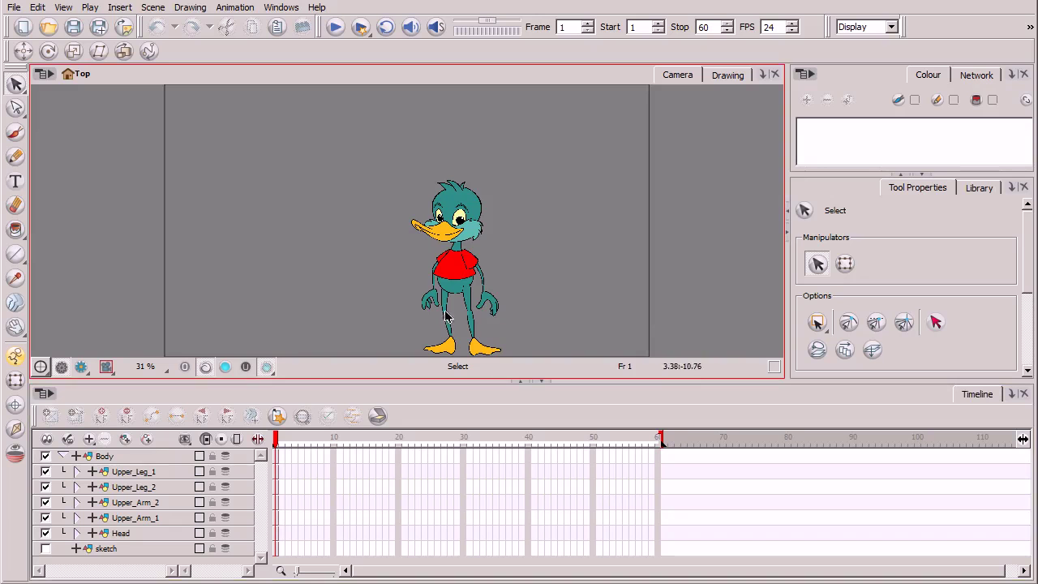
Zoom and pan the Camera view to frame the duck
scroll(481, 279, "up", 2)
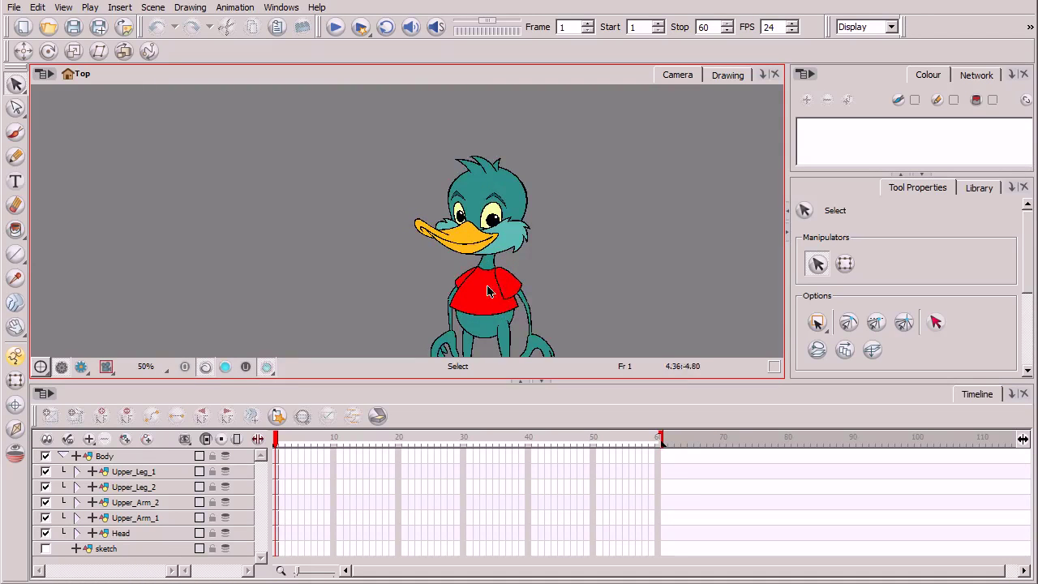
left_click_drag(528, 317, 485, 265)
key("space")
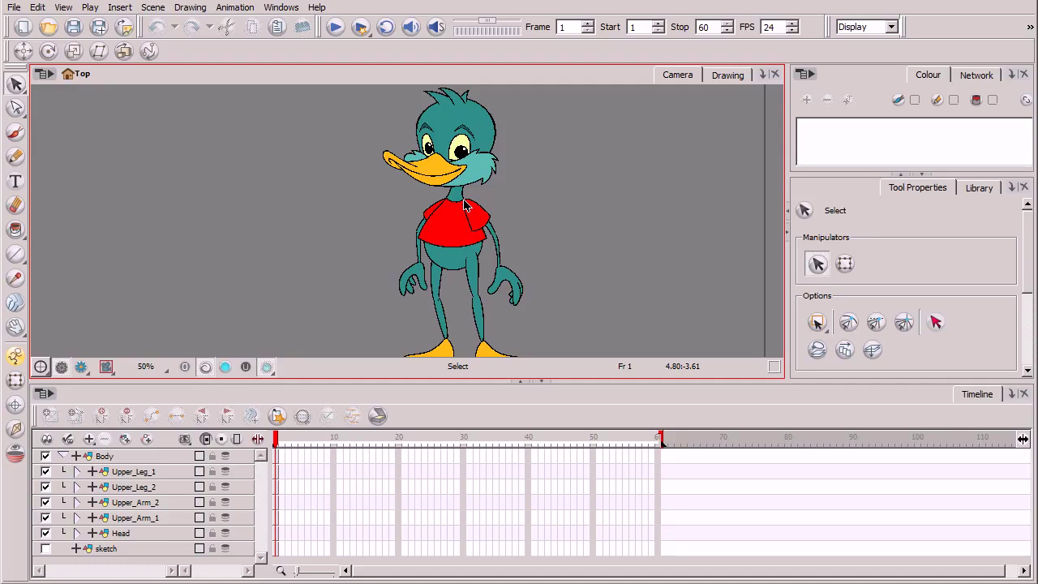
Show the Body layer in the Drawing view, zoomed in on the duck, with the Pivot tool active
left_click(729, 75)
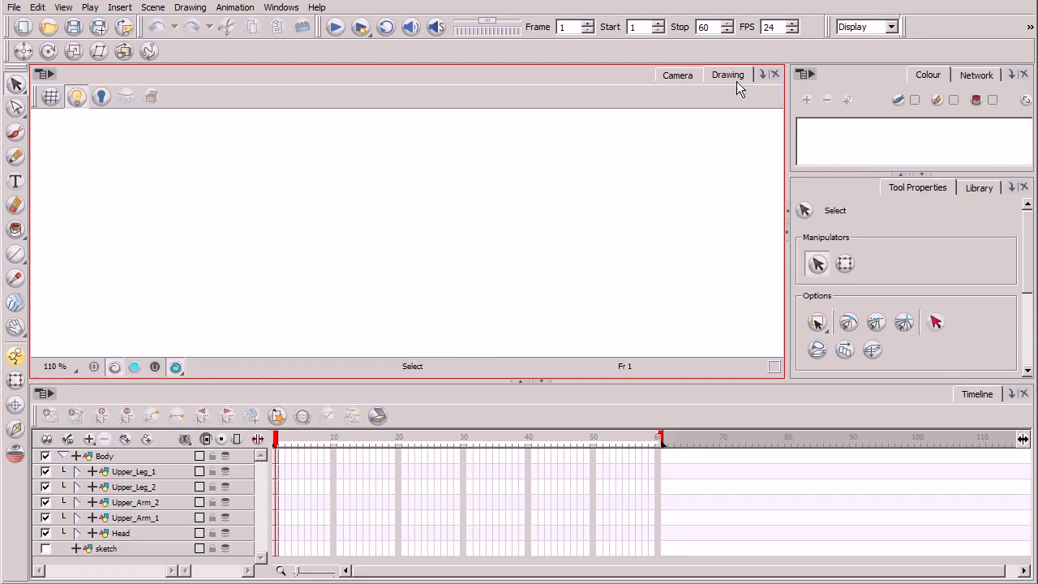
left_click(104, 456)
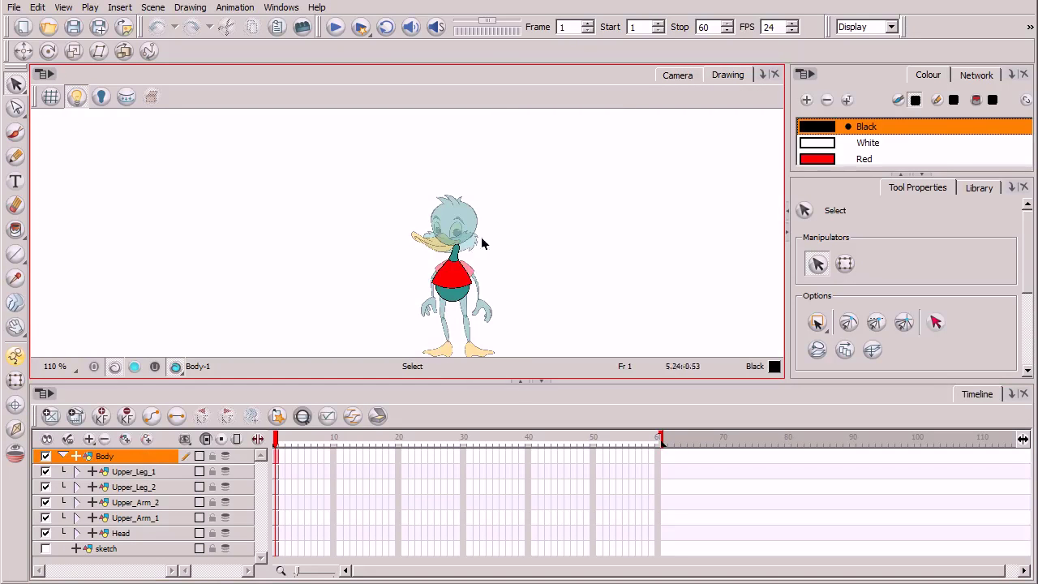
scroll(498, 295, "up", 3)
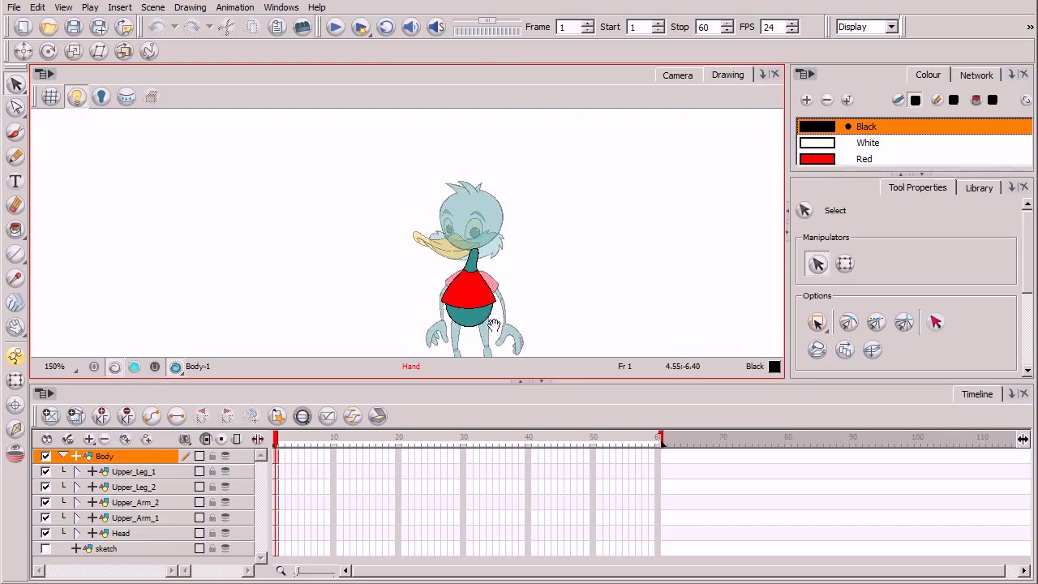
left_click_drag(488, 329, 476, 280)
scroll(501, 298, "up", 1)
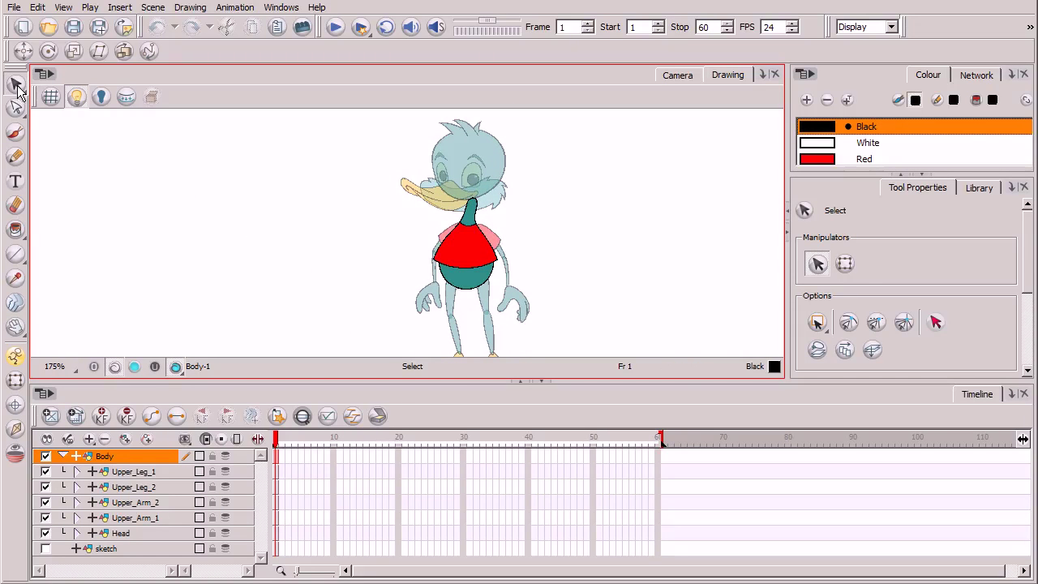
left_click(16, 405)
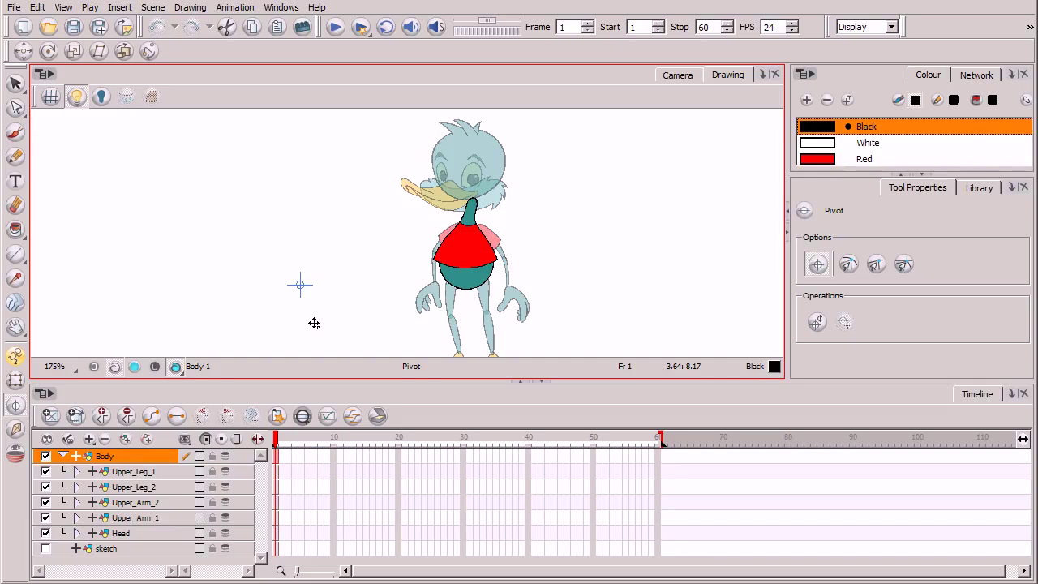
Place the Body pivot on the duck's torso and the Head pivot at its neck
left_click(465, 283)
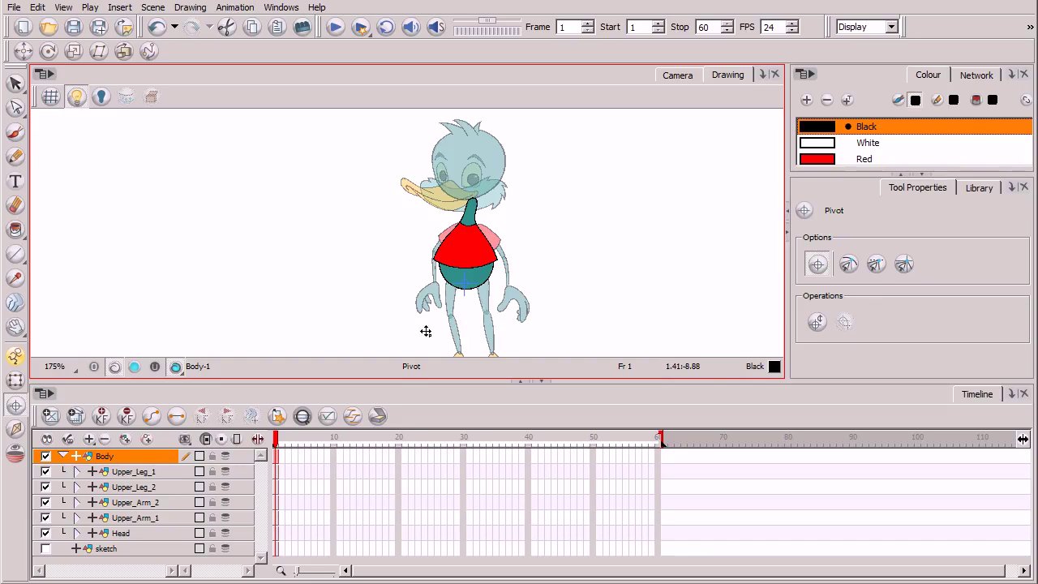
left_click(146, 533)
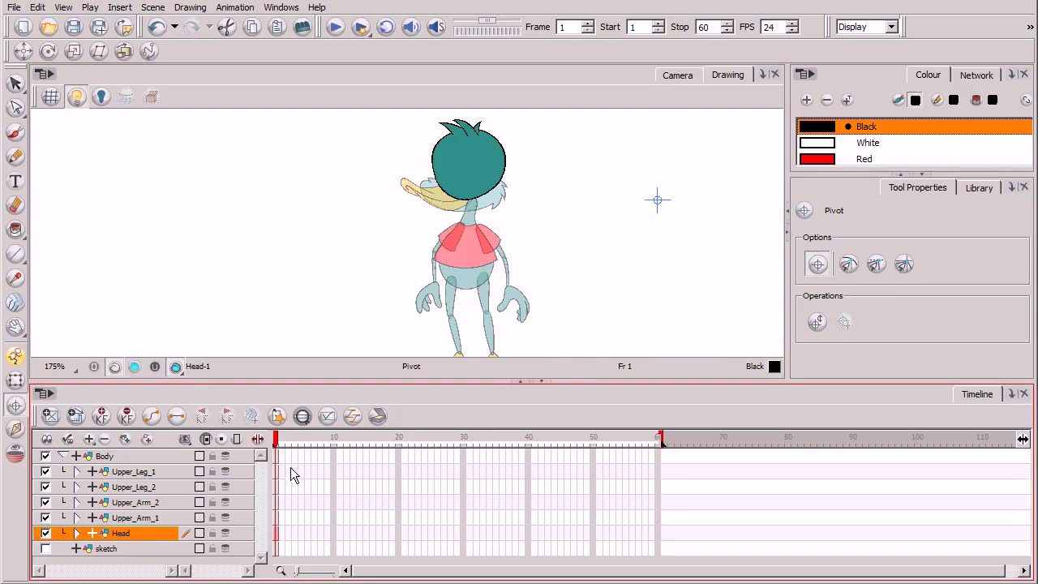
left_click(476, 201)
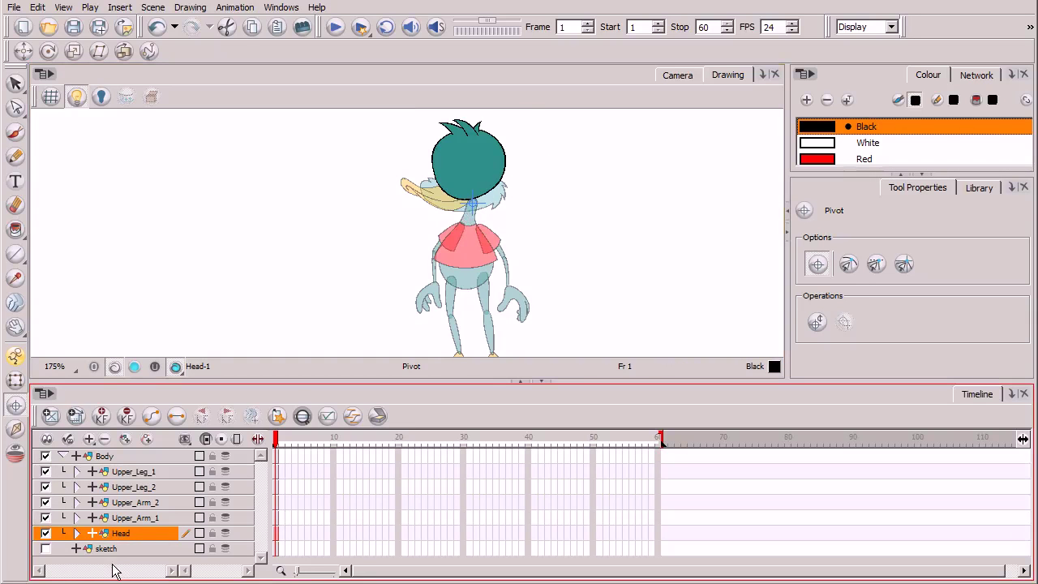
Move the Lower_Leg_1 pivot to the knee and zoom in on the legs
left_click(137, 471)
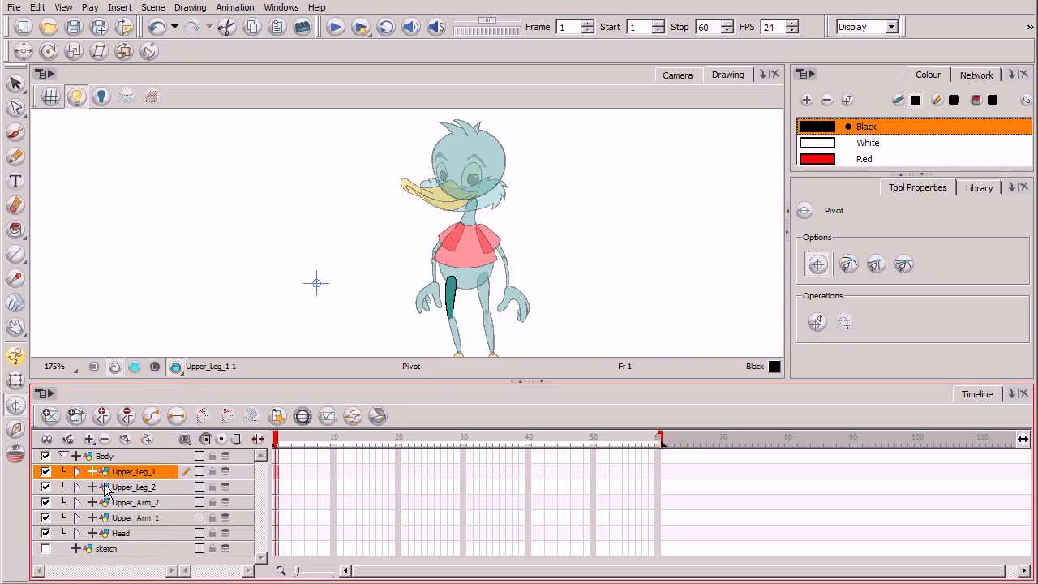
left_click(77, 471)
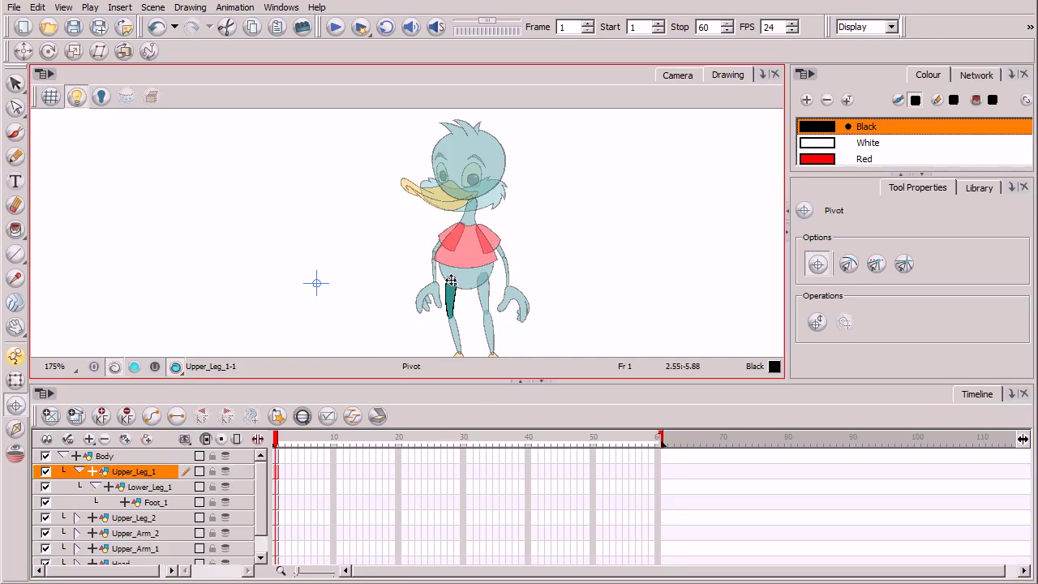
left_click(150, 487)
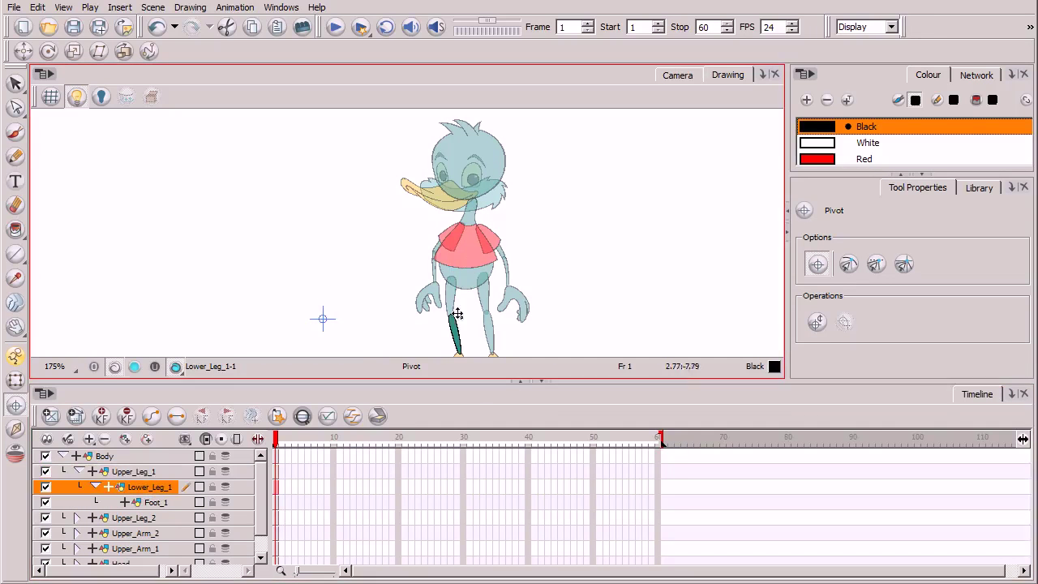
mouse_move(457, 322)
left_mouse_down()
mouse_move(470, 315)
mouse_move(451, 321)
left_mouse_up()
key("2")
key("2")
key("2")
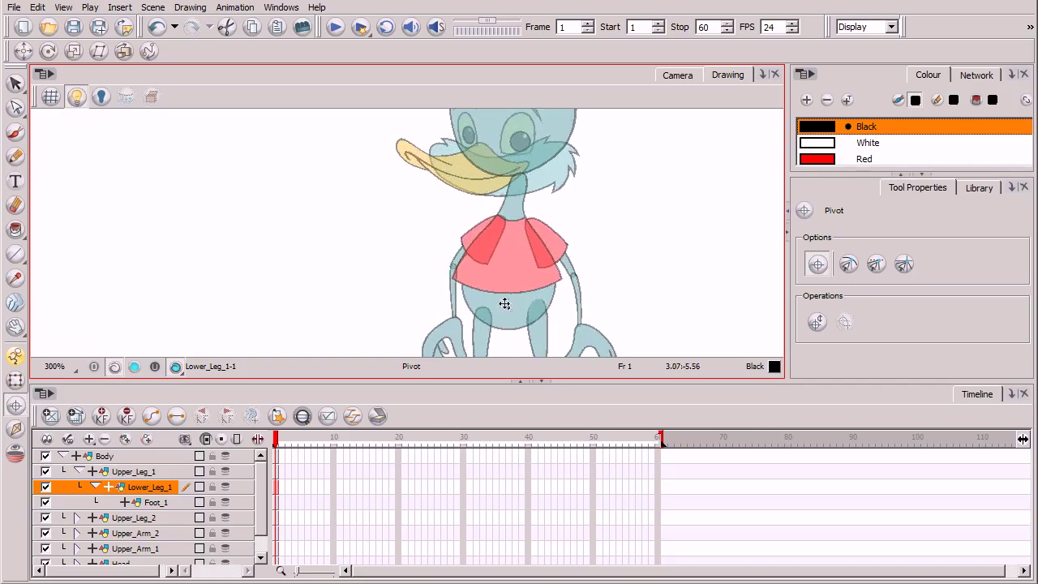
scroll(491, 275, "down", 3)
key("2")
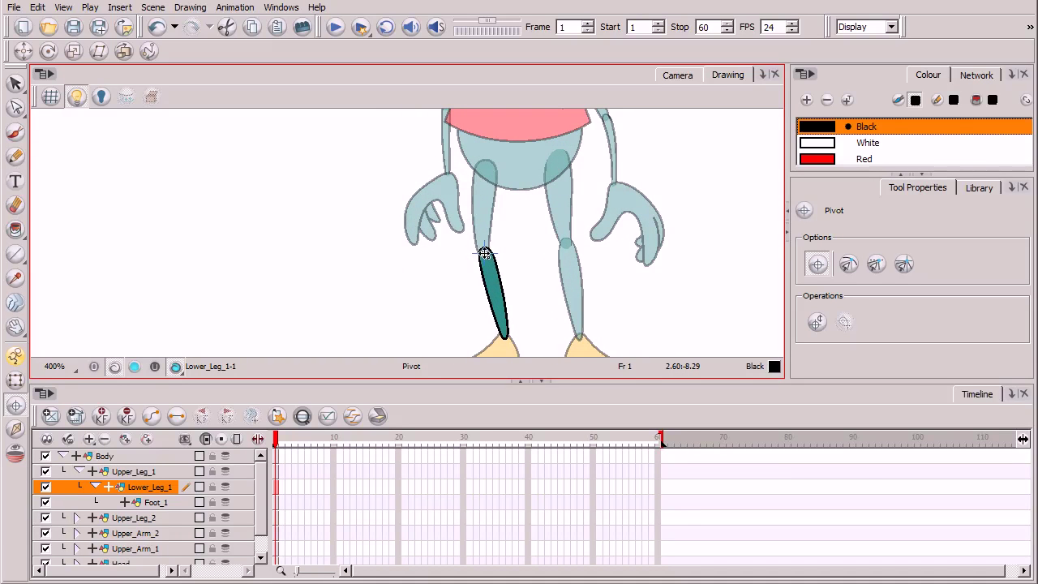
Set the Foot_2 pivot at the ankle under Upper_Leg_2
left_click(150, 502)
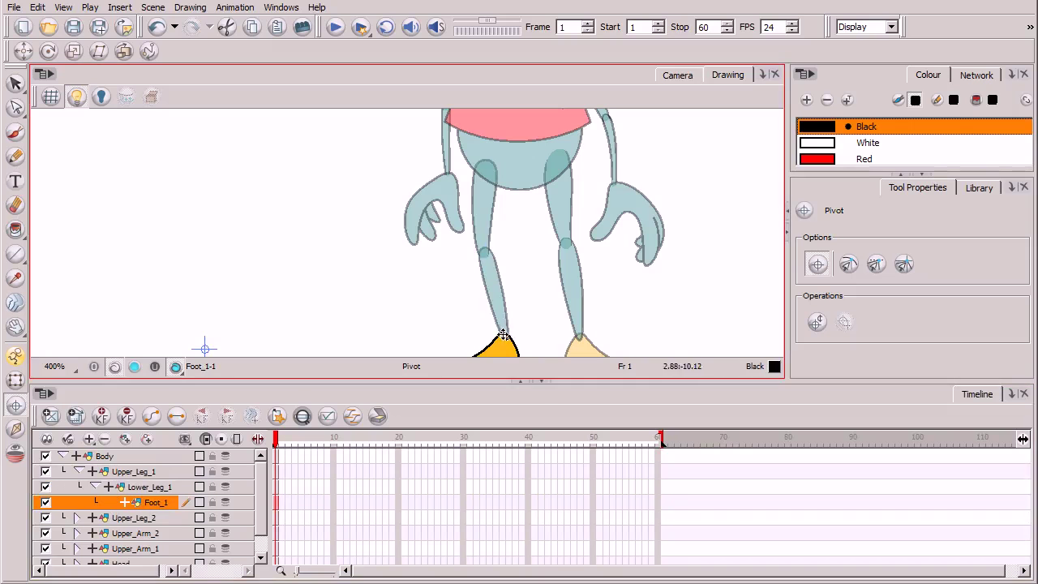
left_click(78, 471)
left_click(148, 486)
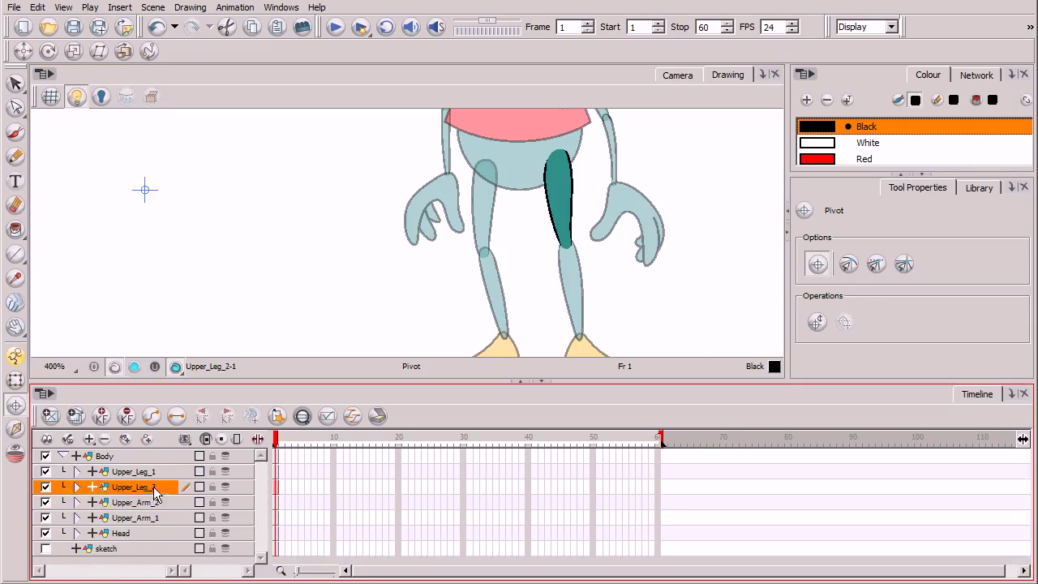
left_click(78, 486)
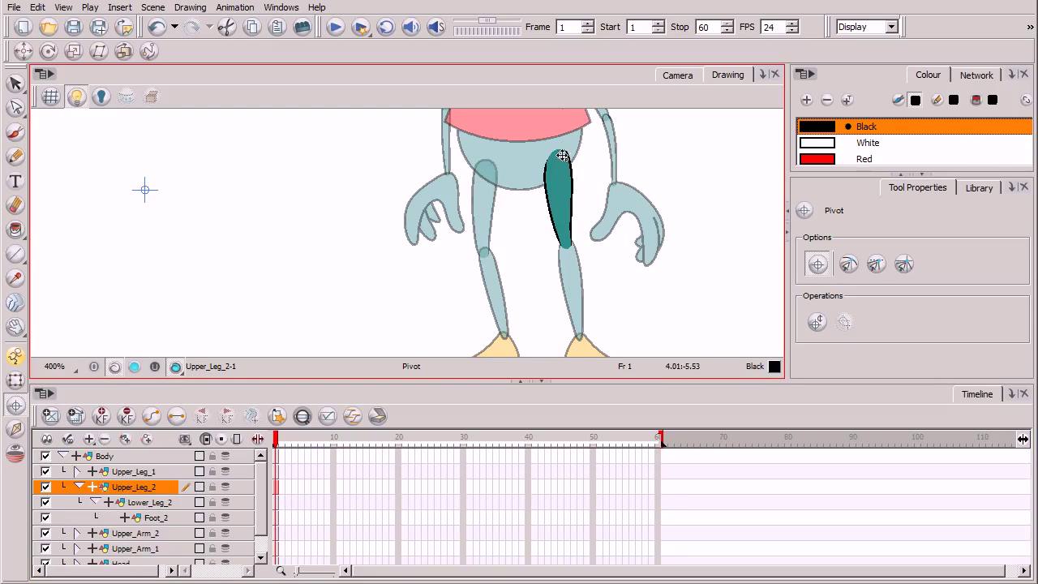
left_click(162, 503)
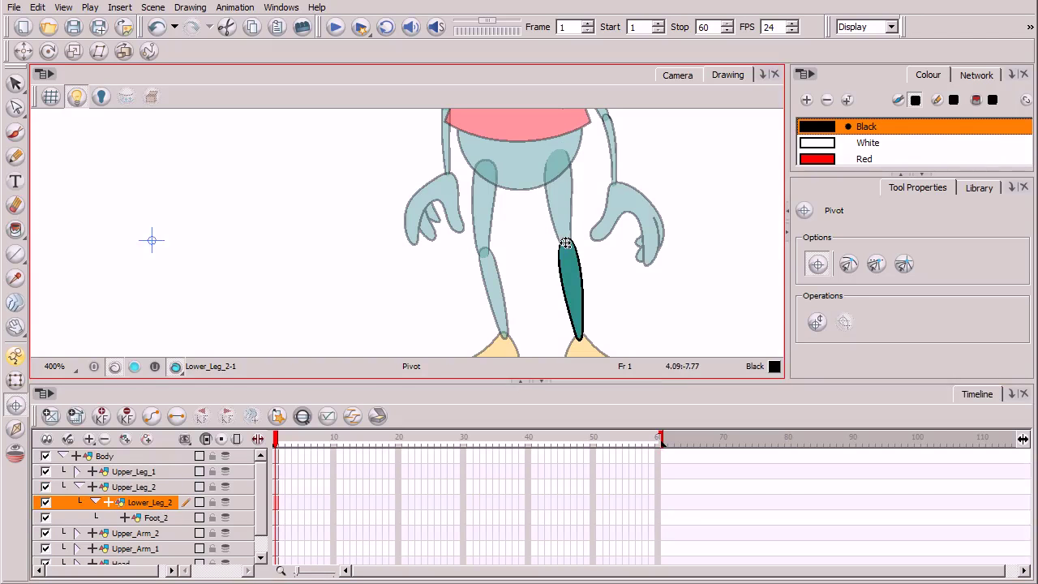
left_click(174, 519)
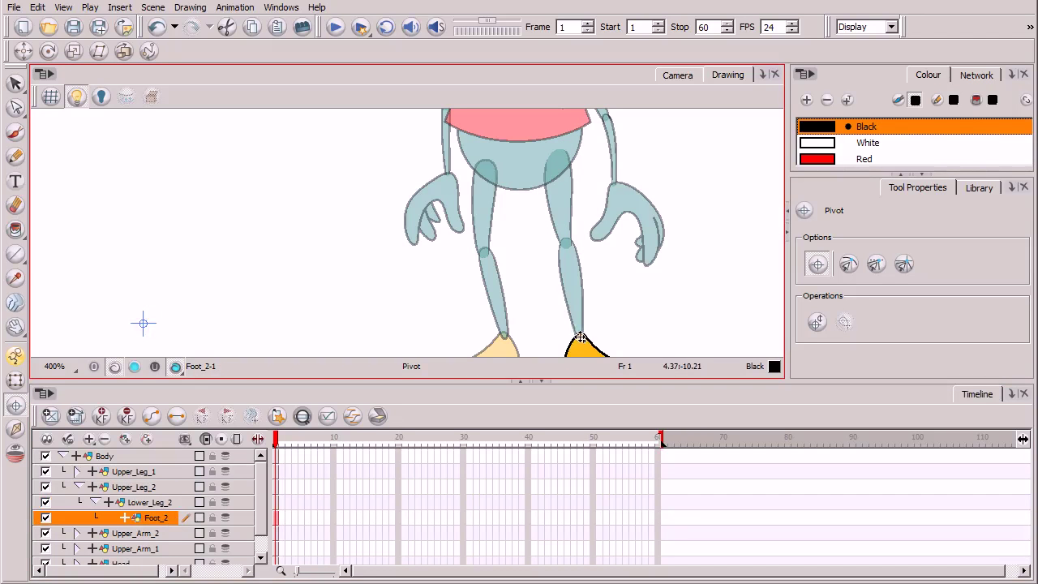
left_click(581, 337)
Set the Upper_Arm_2 pivot at the shoulder
left_click(78, 486)
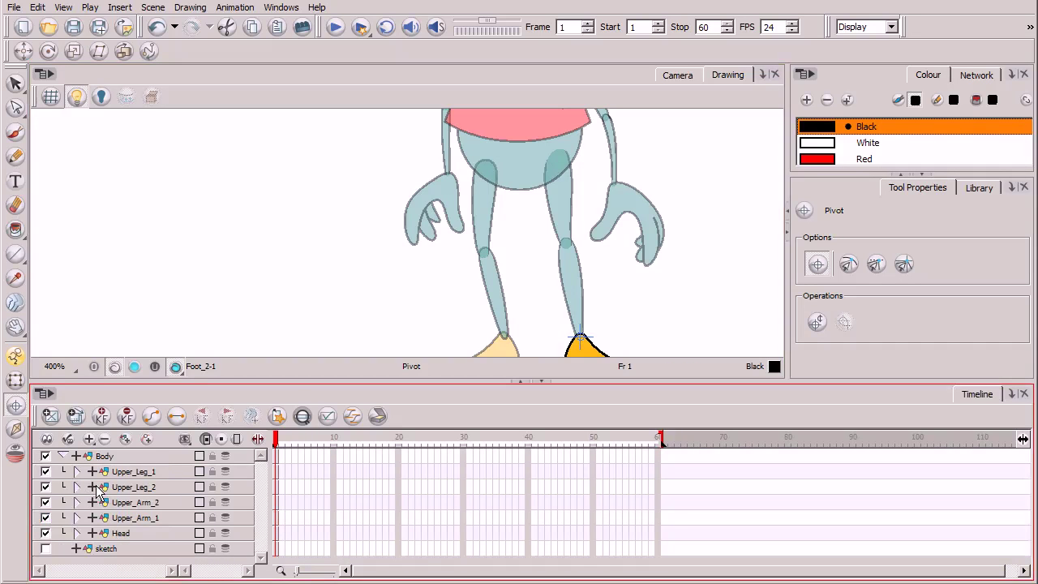
scroll(597, 211, "down", 1)
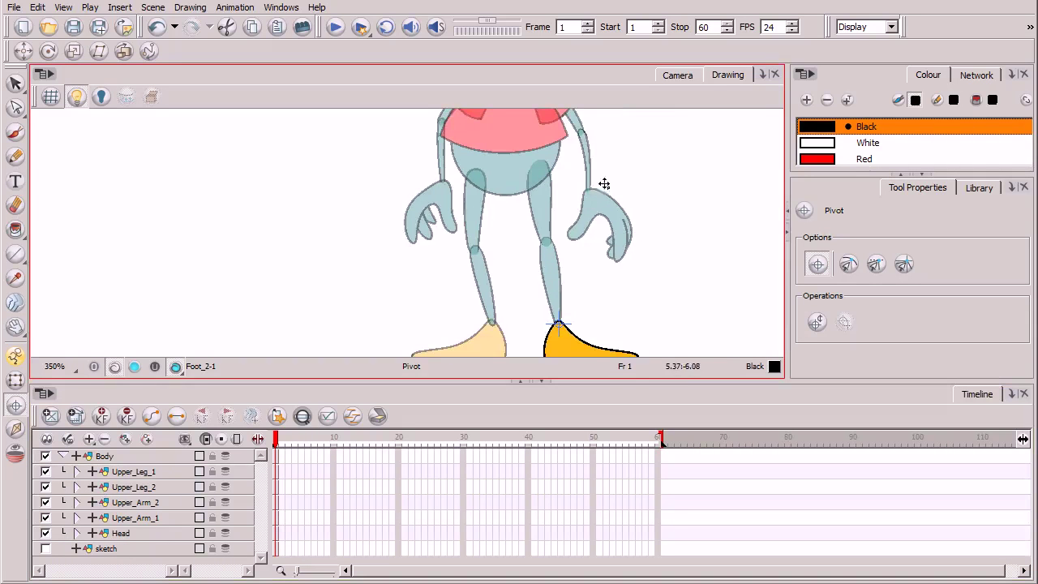
left_click_drag(605, 181, 540, 262)
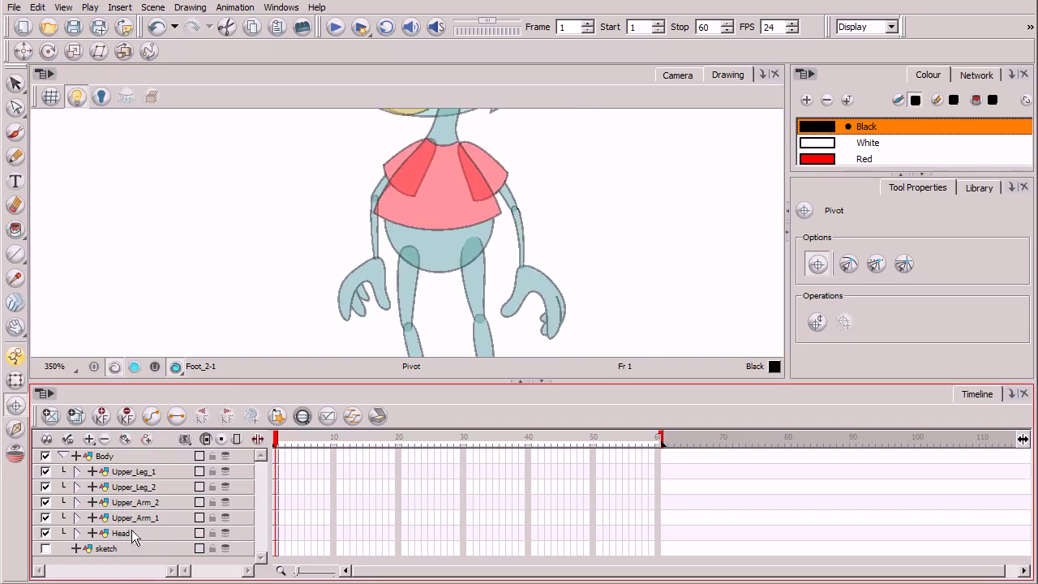
left_click(135, 504)
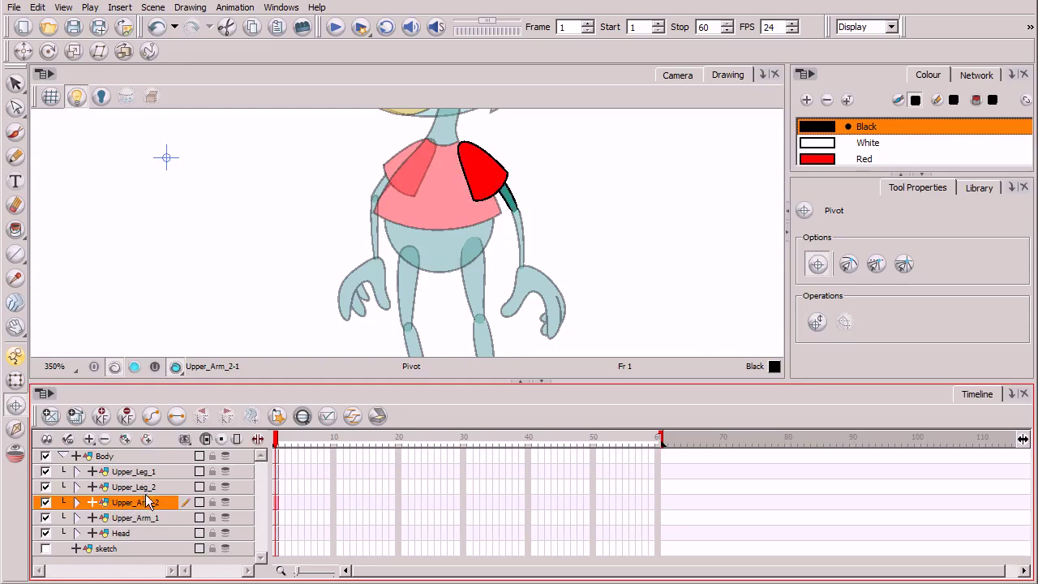
left_click(78, 502)
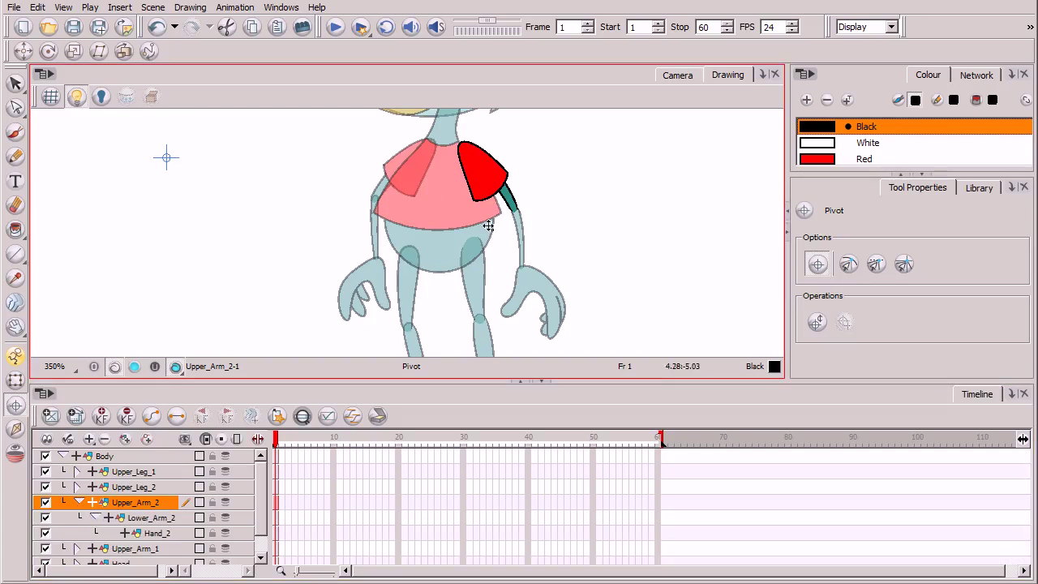
left_click(464, 148)
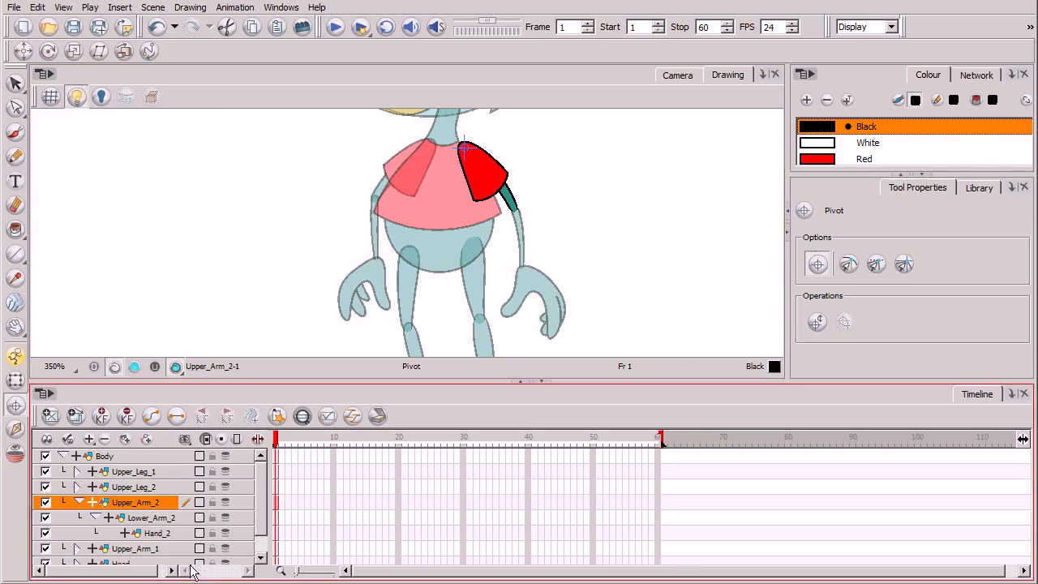
Check the Lower_Arm_2 and Hand_2 pivots, then collapse the Upper_Arm_2 group
left_click(154, 517)
scroll(552, 219, "up", 4)
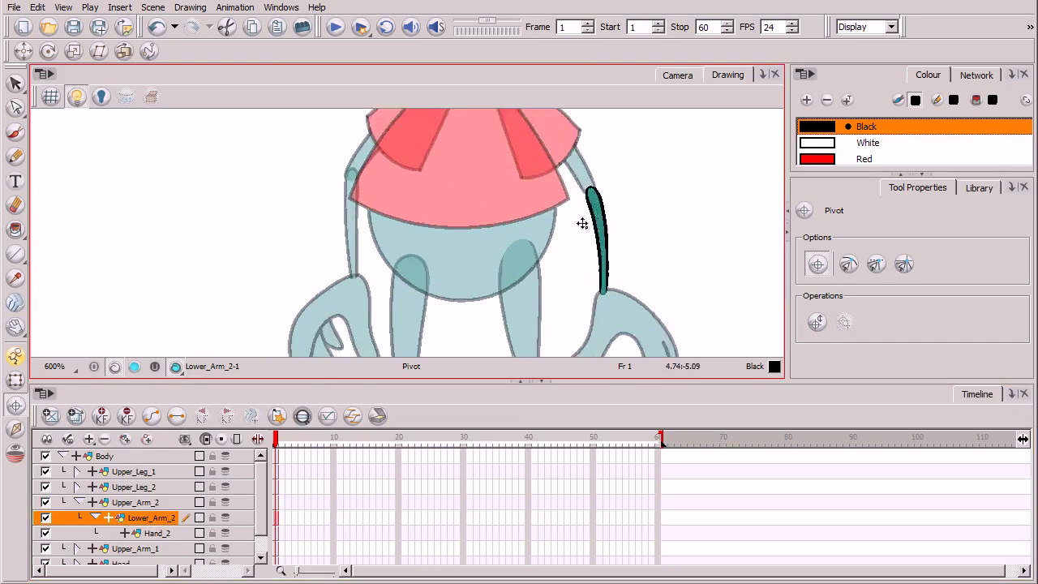
scroll(535, 232, "up", 1)
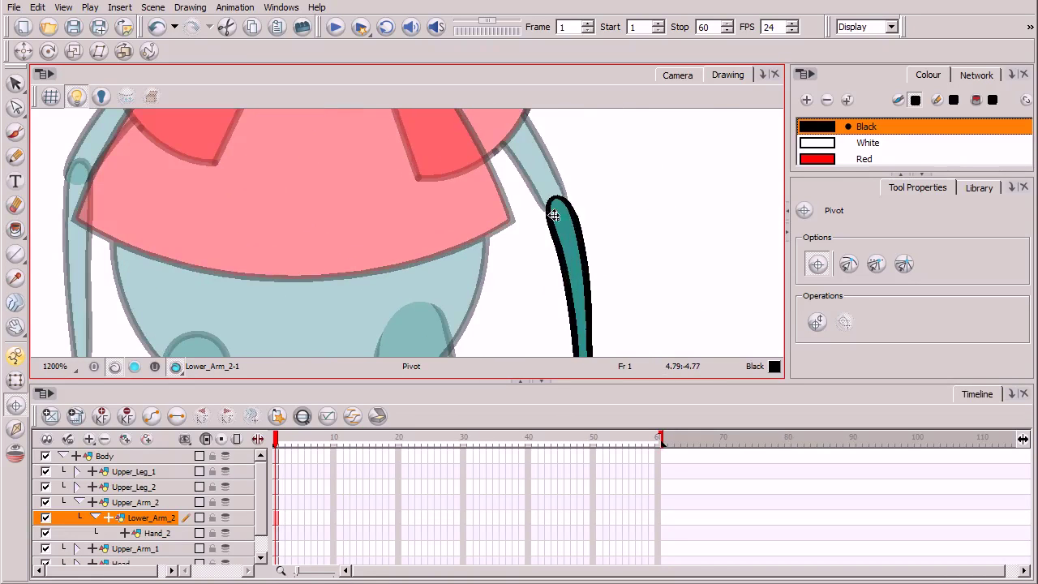
scroll(547, 234, "down", 1)
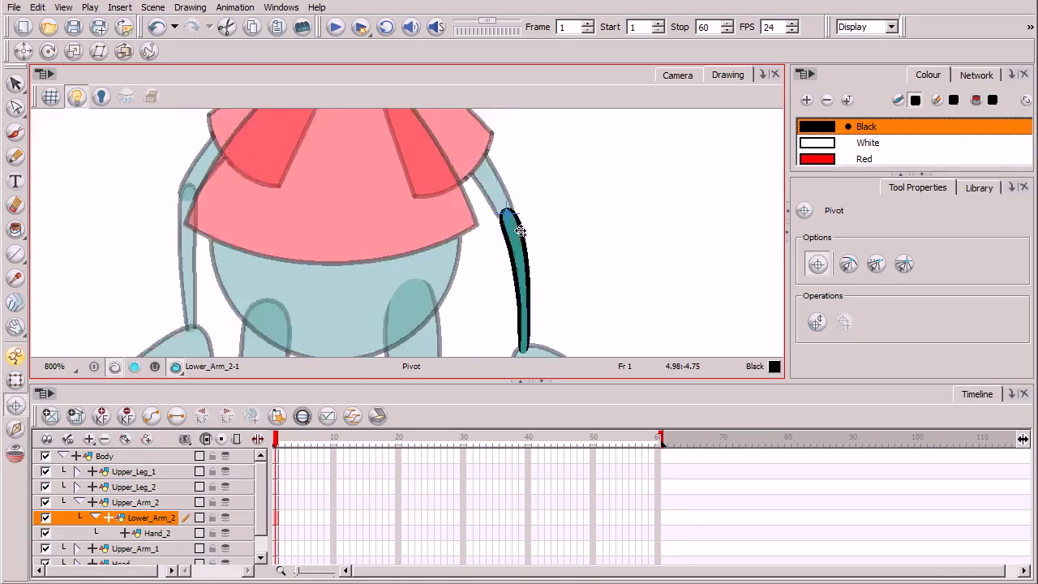
scroll(486, 284, "down", 1)
key("shift+b")
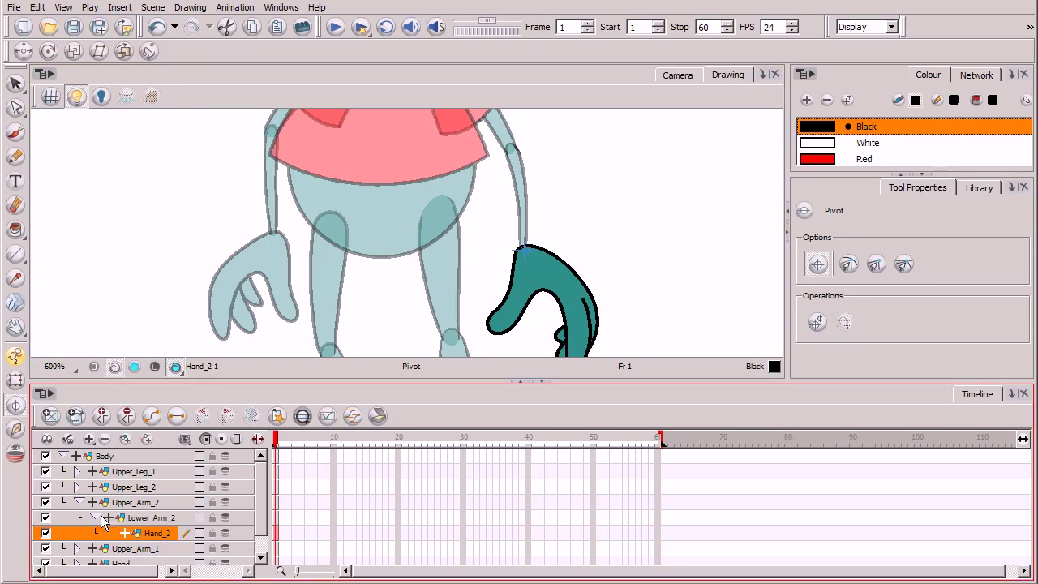
left_click(77, 501)
Set the Lower_Arm_1 pivot at its elbow and check the Hand_1 pivot
left_click(136, 517)
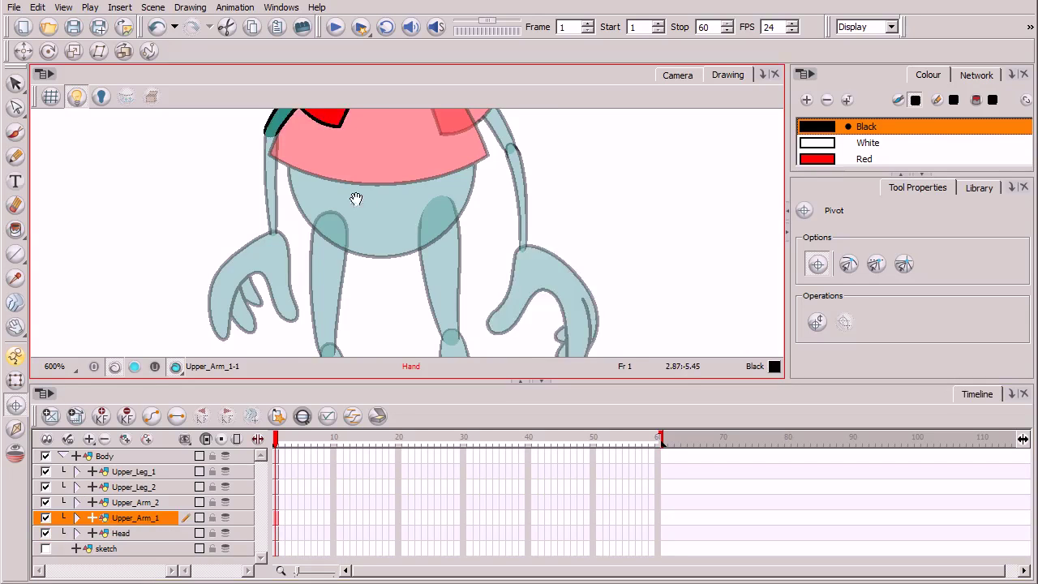
left_click_drag(359, 200, 456, 322)
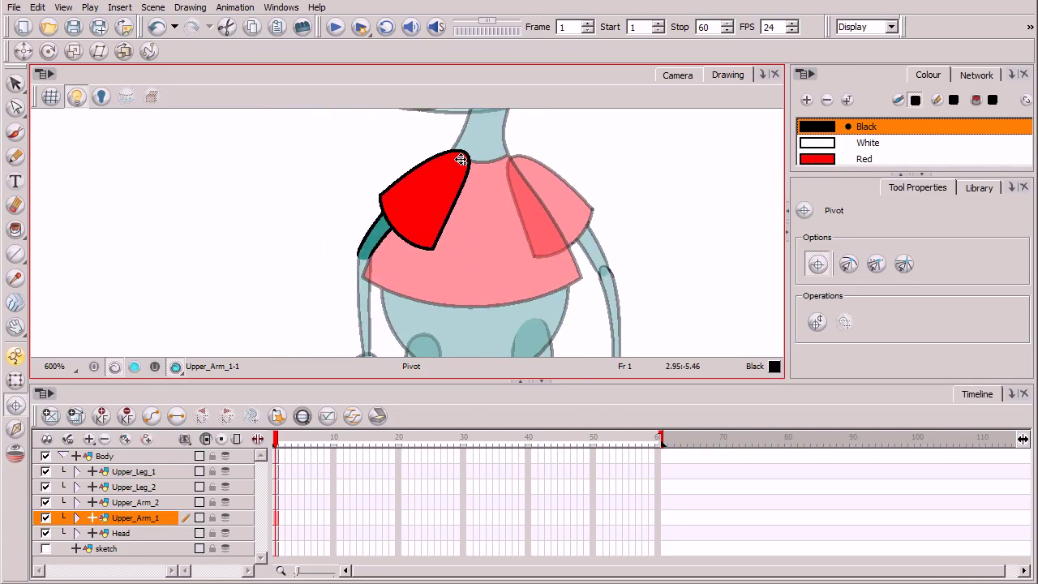
left_click(77, 518)
left_click(91, 532)
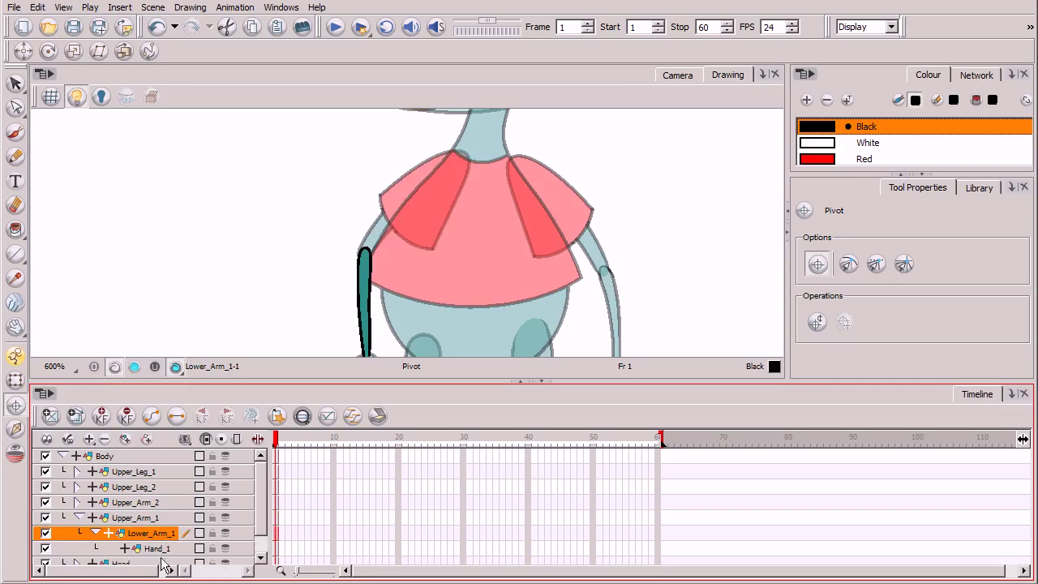
left_click(365, 253)
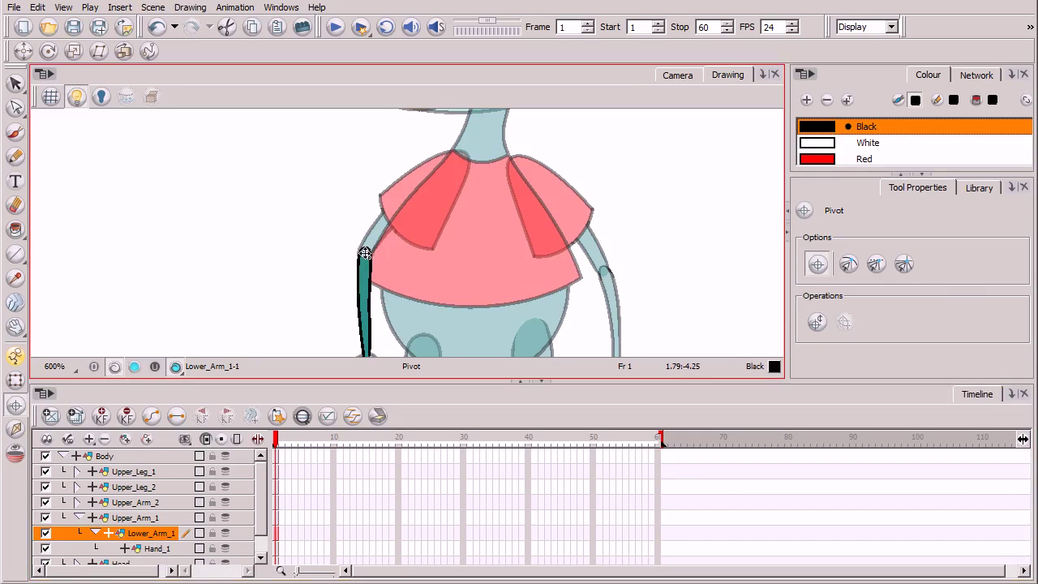
left_click(154, 548)
scroll(470, 197, "down", 3)
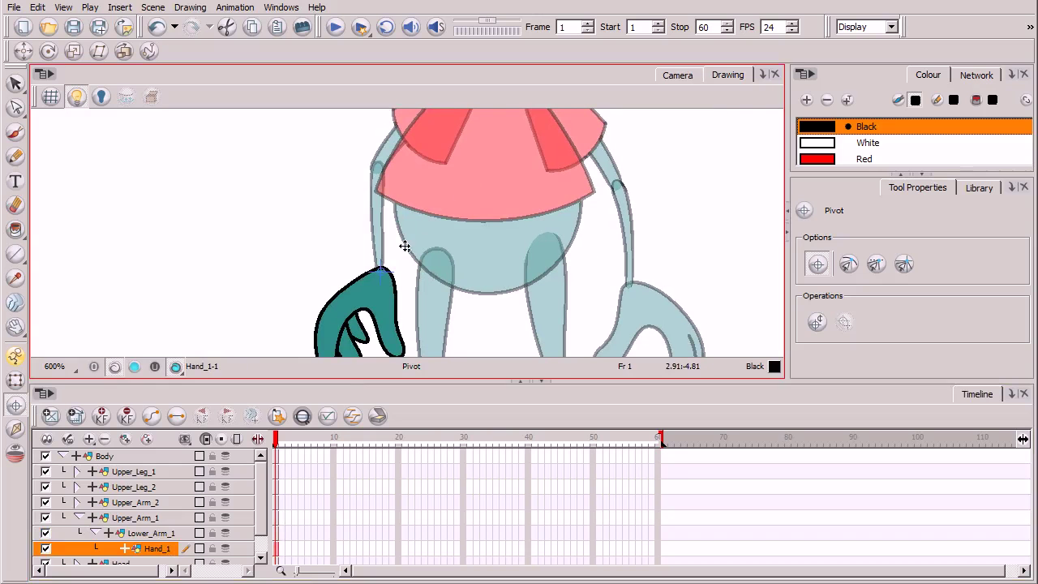
left_click(77, 517)
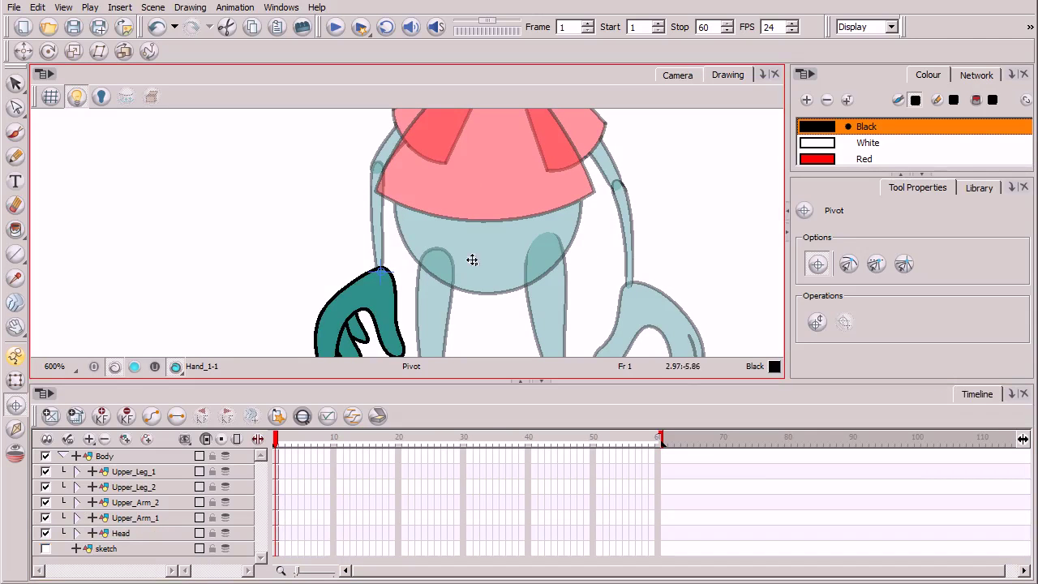
Switch to the full-colour Camera view and select the Upper_Arm_2 layer
scroll(483, 257, "down", 4)
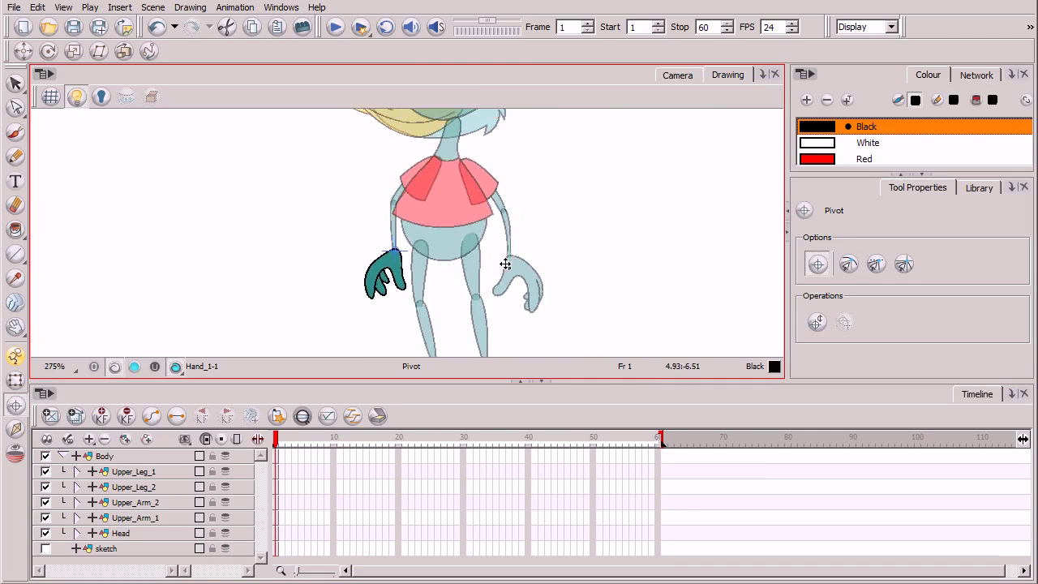
scroll(503, 267, "down", 3)
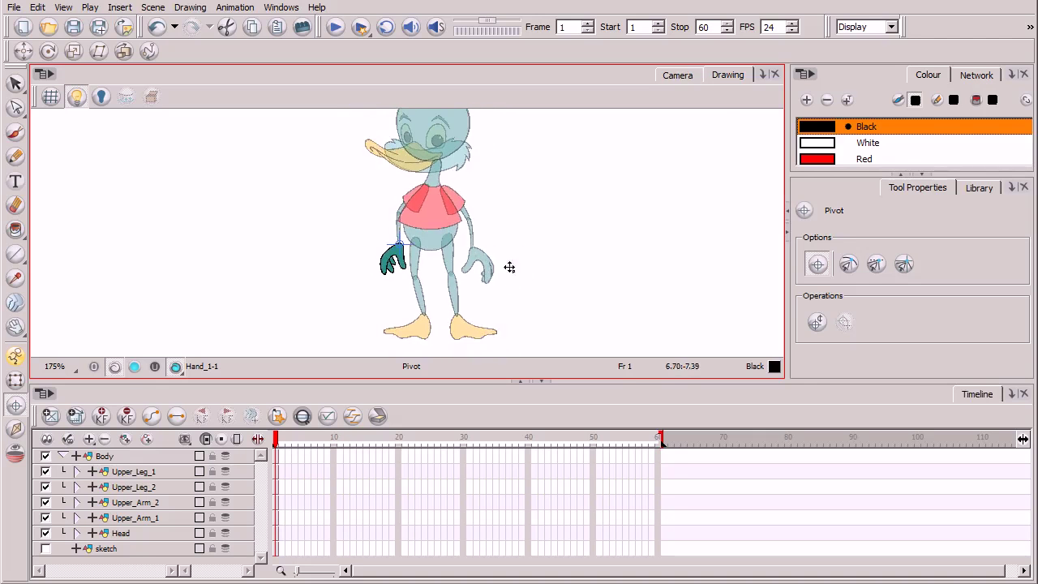
left_click(679, 75)
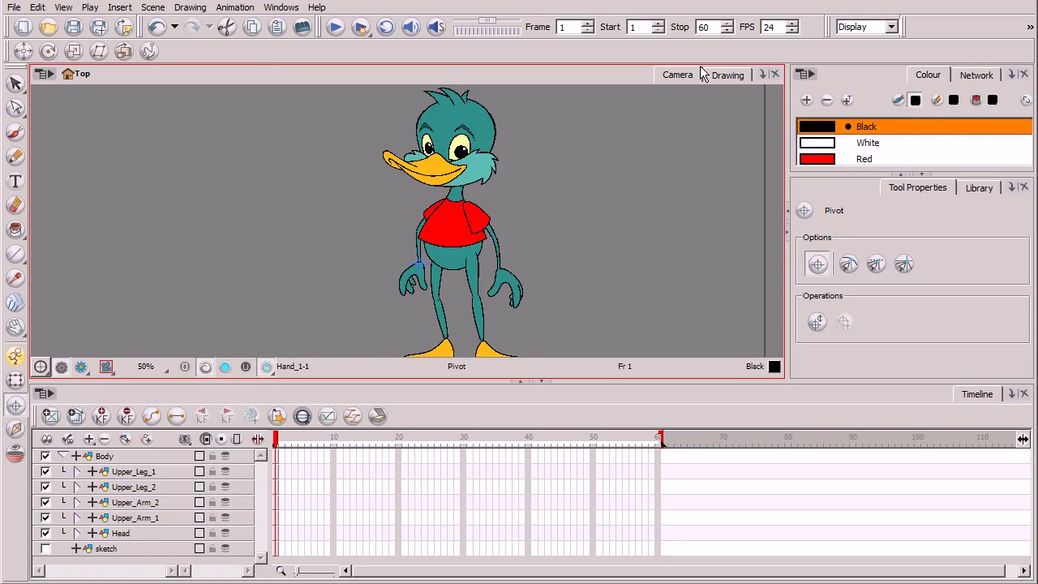
left_click(154, 503)
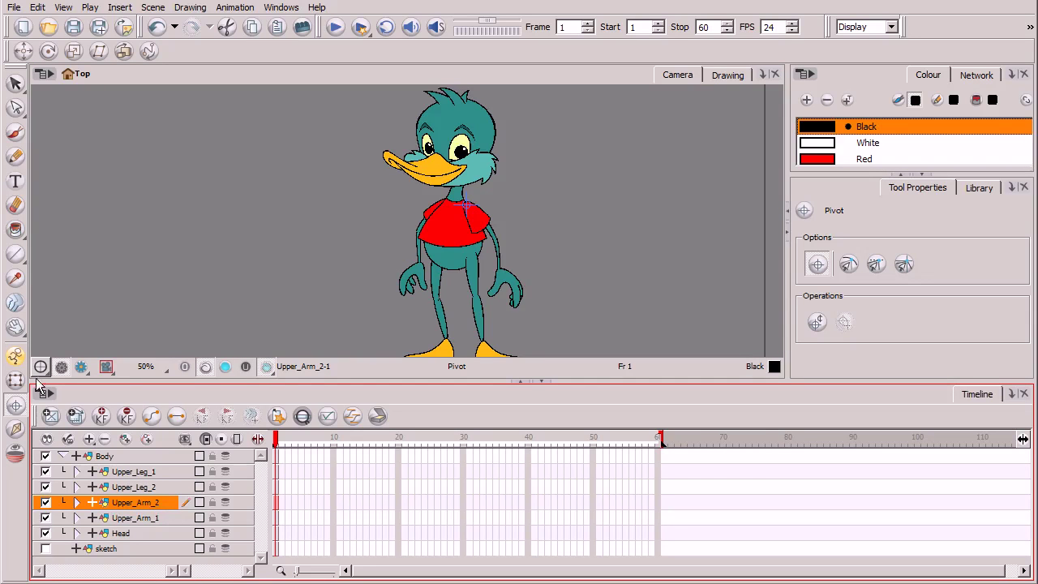
Rotate Upper_Arm_2 inward around its shoulder pivot with the Transform tool
left_click(18, 383)
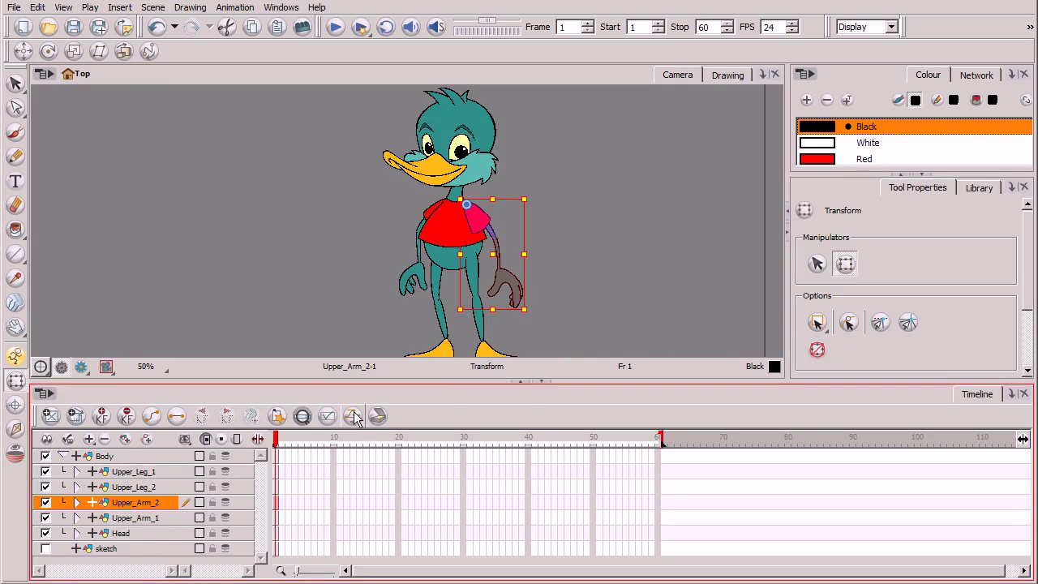
left_click(78, 503)
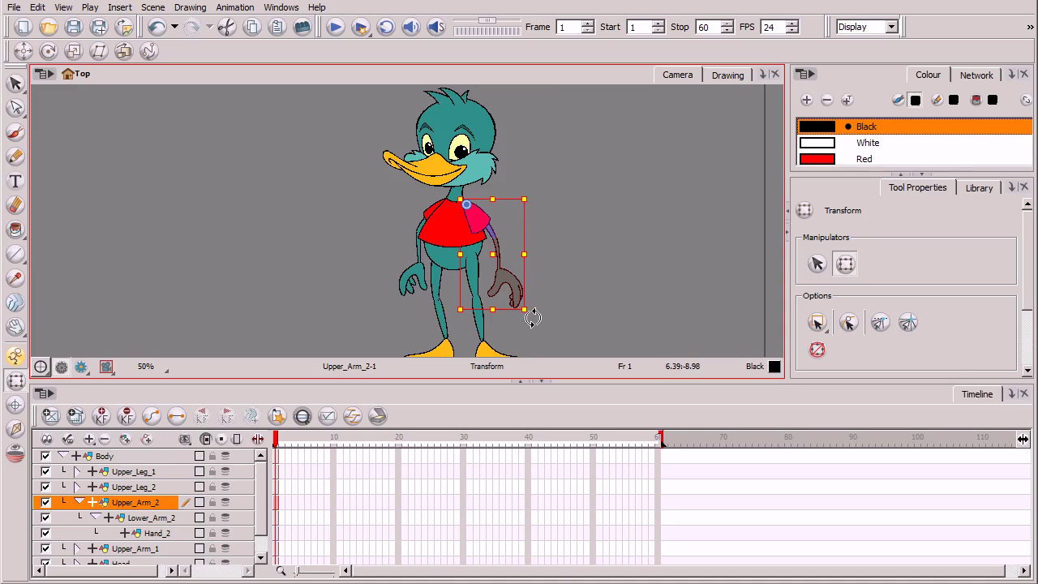
left_click_drag(530, 317, 484, 312)
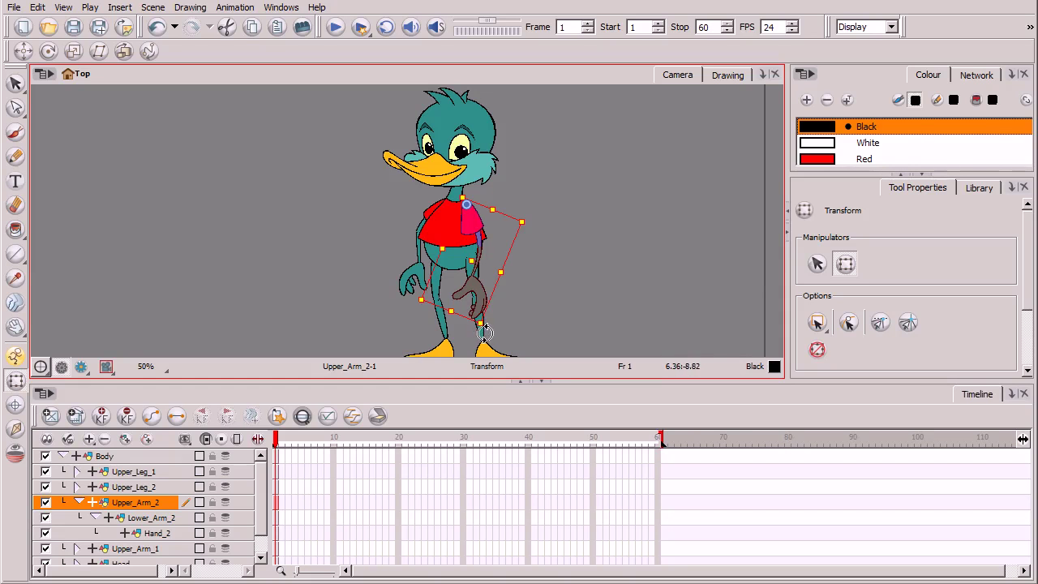
left_click_drag(484, 334, 505, 321)
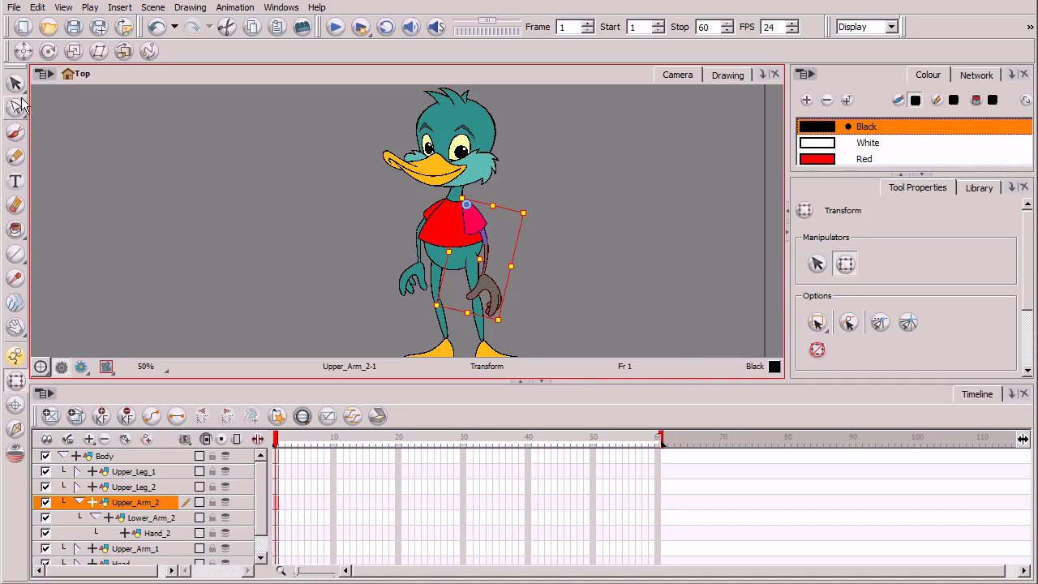
Bend Lower_Arm_2 inward around its elbow pivot, then zoom the Camera view in slightly
left_click(154, 517)
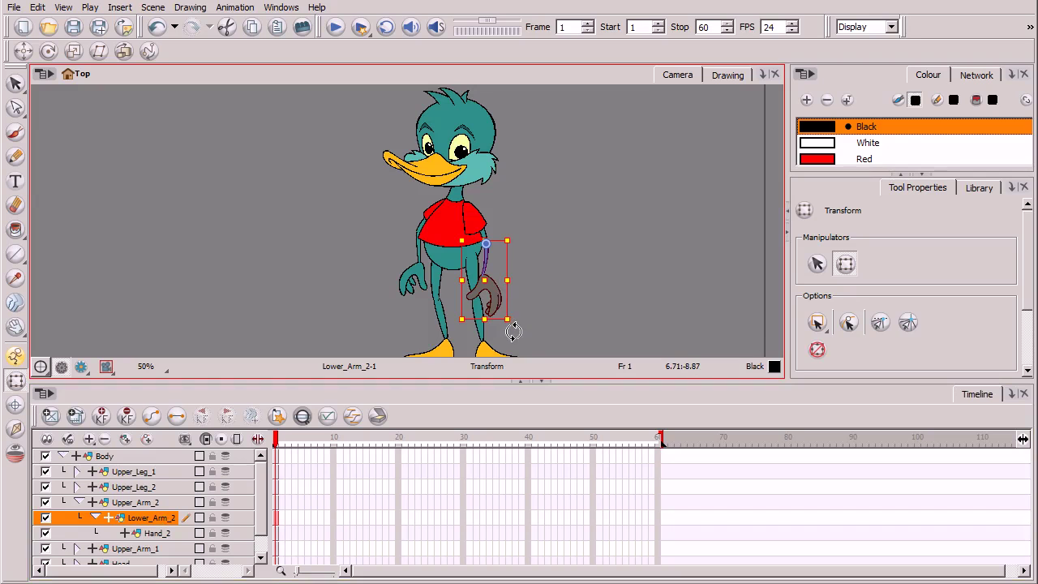
left_click_drag(514, 331, 492, 338)
left_click(23, 81)
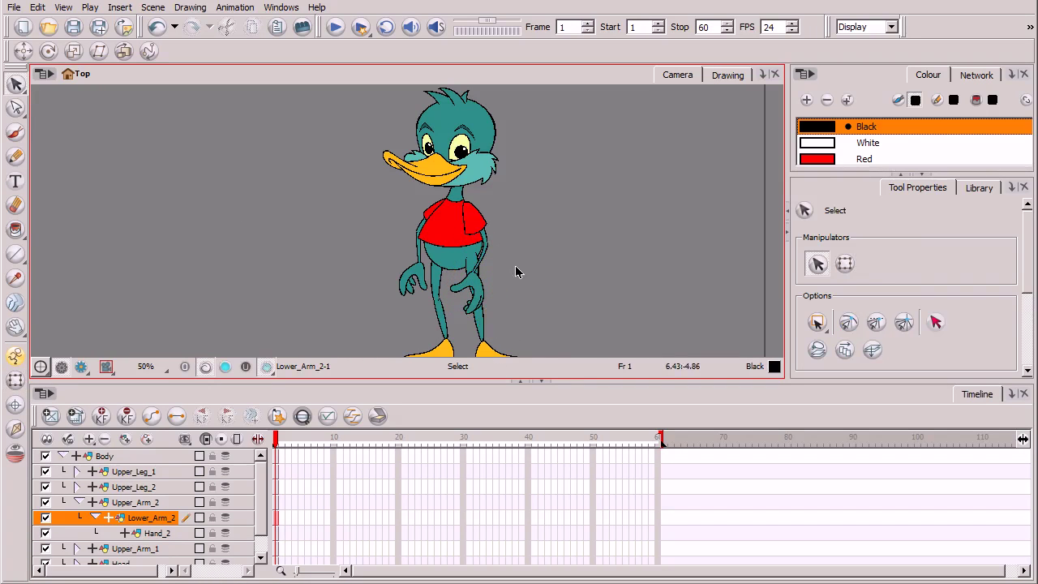
key("2")
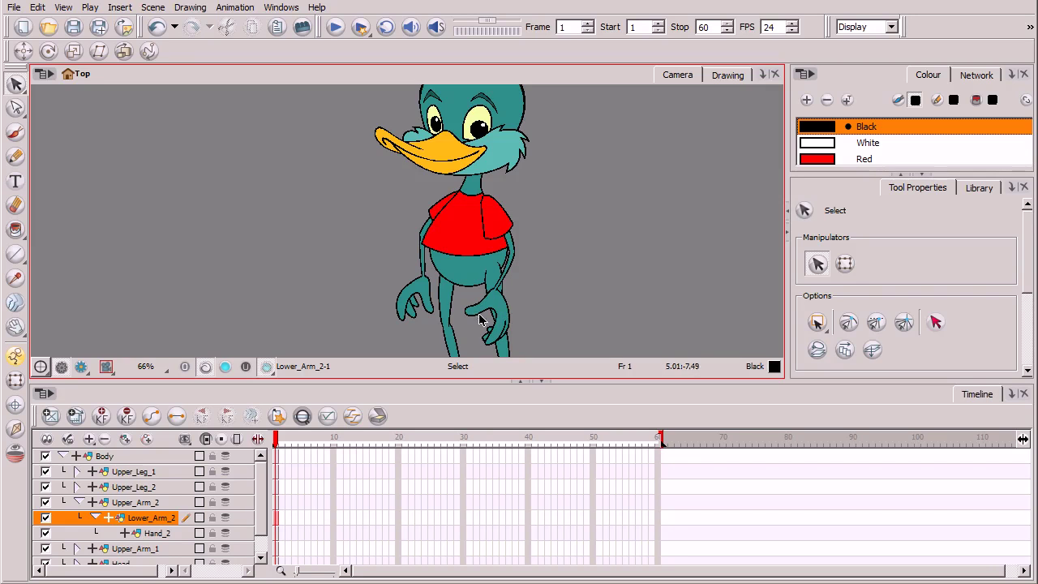
scroll(394, 289, "down", 3)
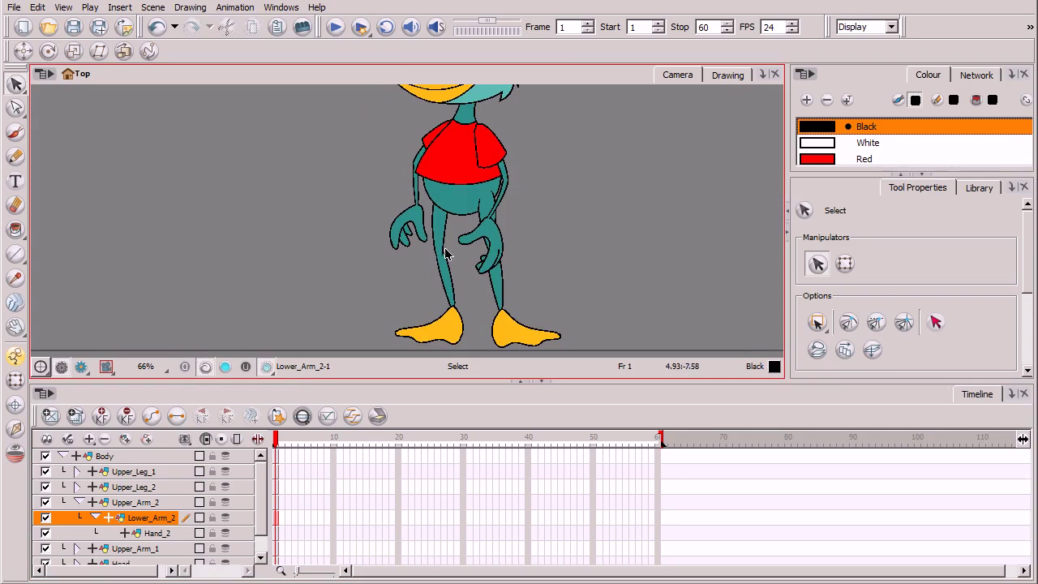
Rotate Upper_Leg_1 slightly around its hip pivot so the foot moves outward
left_click(79, 502)
left_click(138, 471)
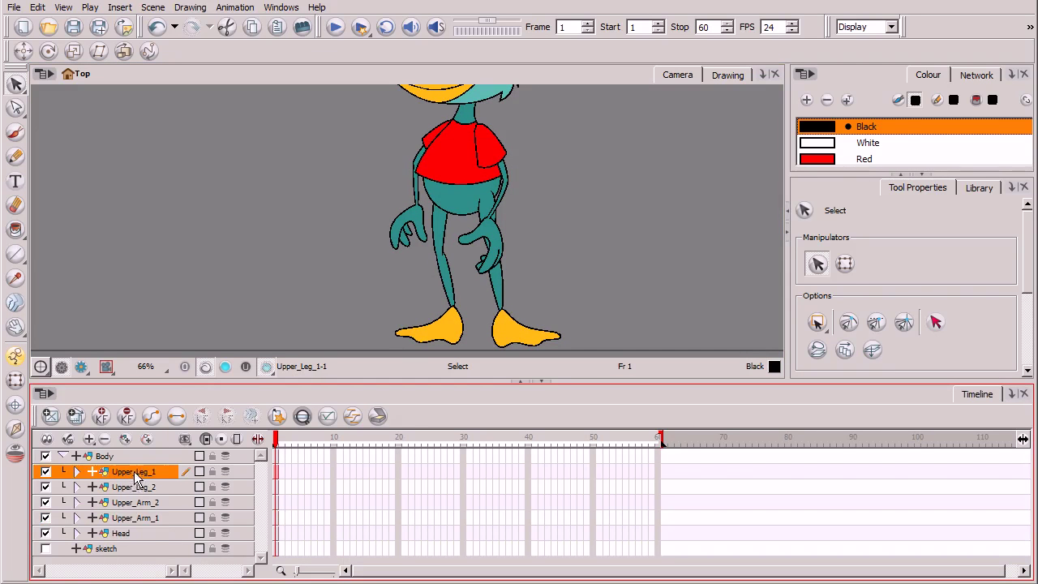
left_click(79, 471)
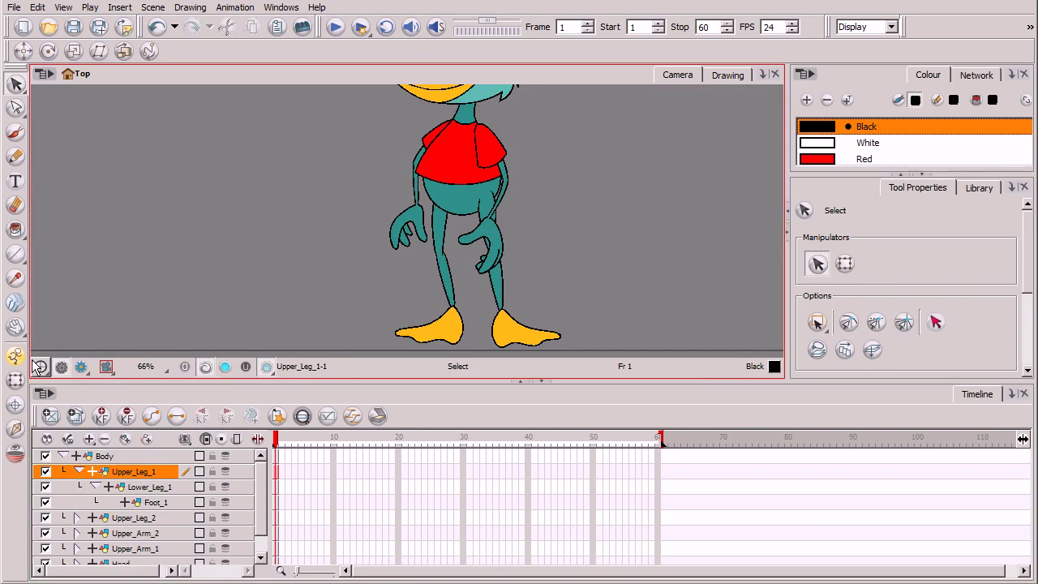
left_click(15, 380)
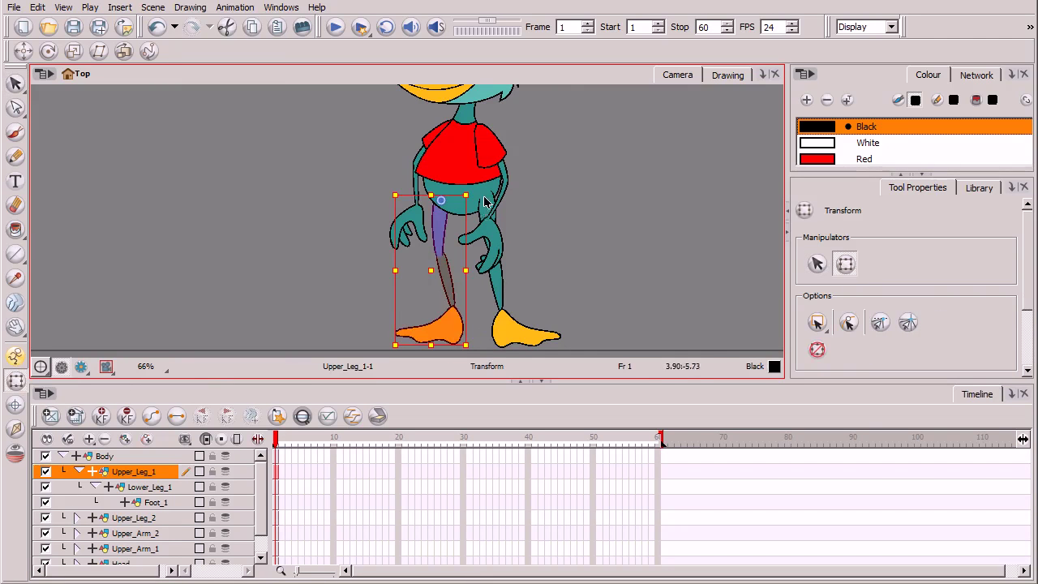
mouse_move(478, 345)
left_mouse_down()
mouse_move(430, 350)
mouse_move(491, 342)
left_mouse_up()
left_click(154, 486)
left_click(15, 83)
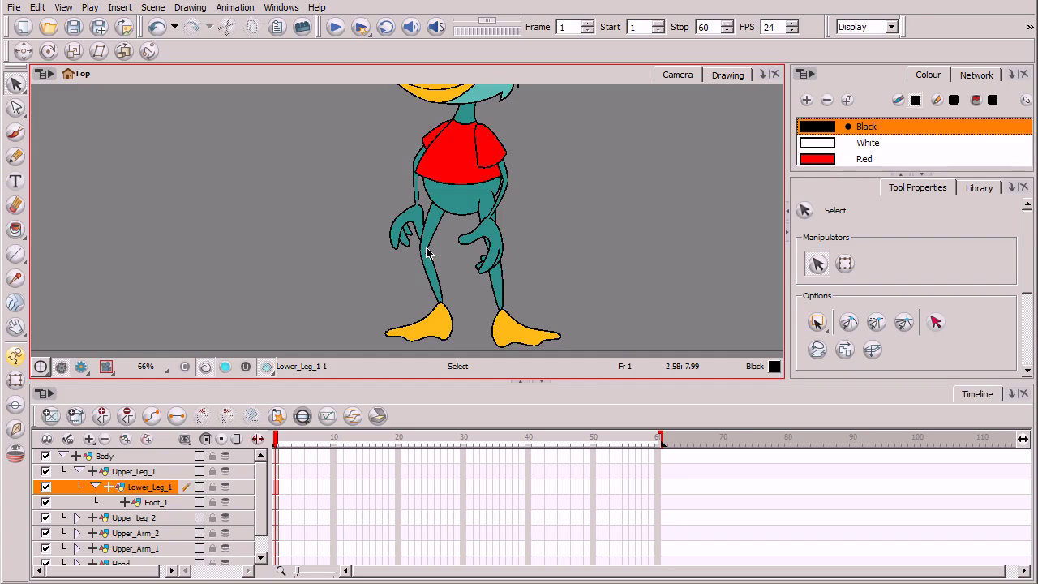
scroll(173, 552, "down", 2)
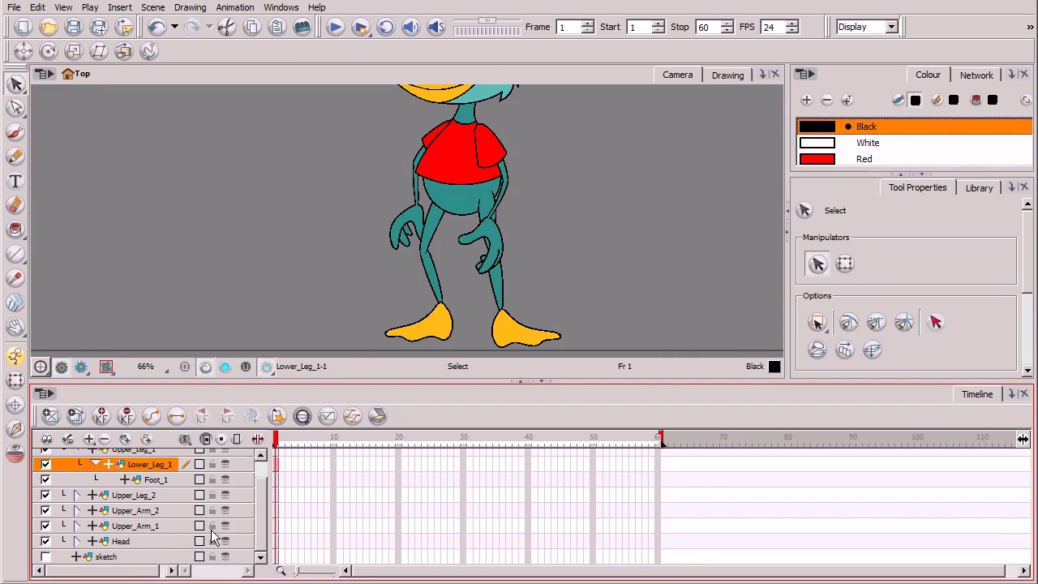
left_click(173, 543)
key("shift+n")
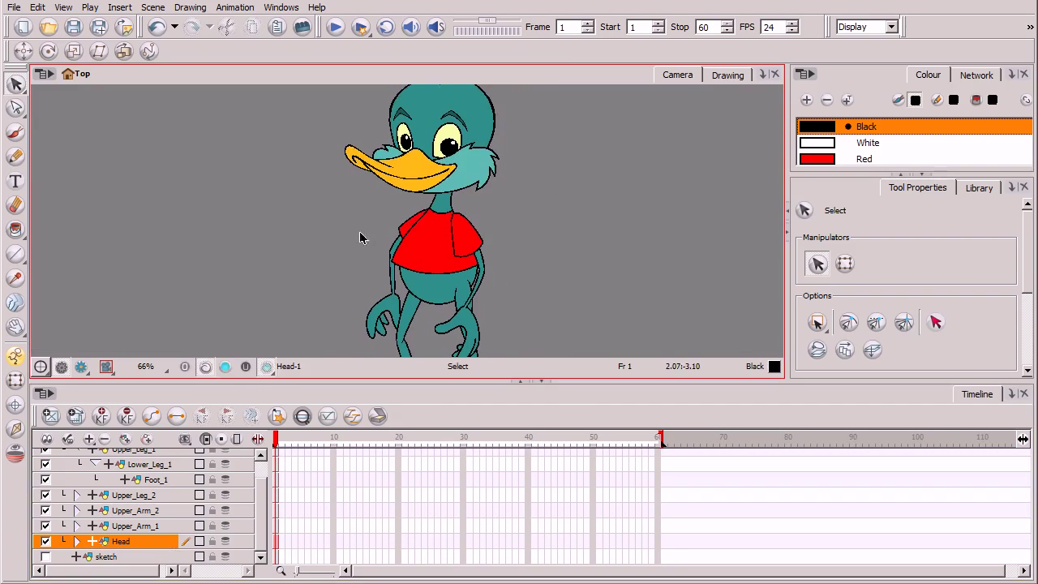
key("shift+t")
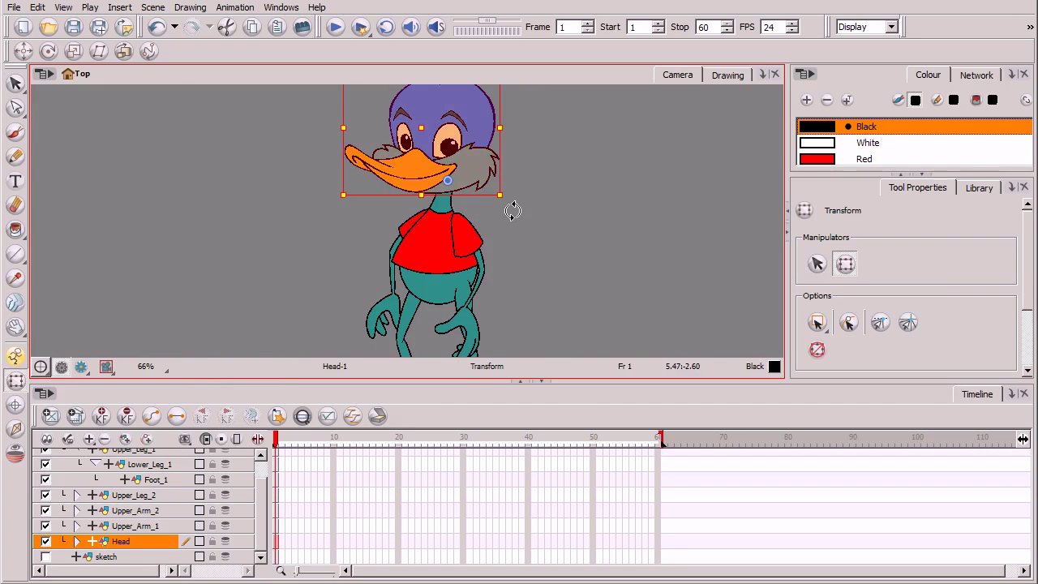
left_click_drag(513, 209, 501, 240)
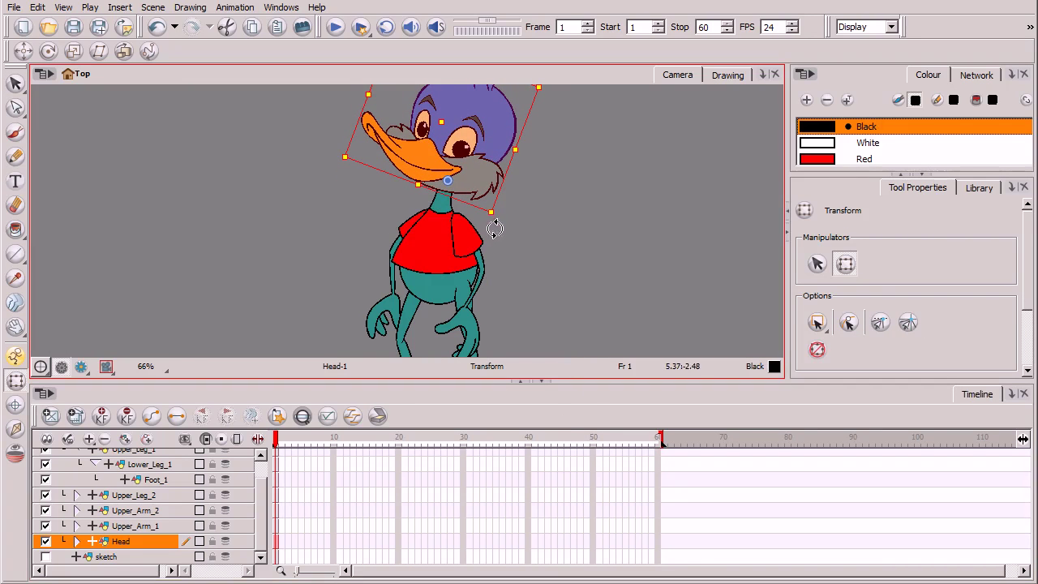
left_click_drag(493, 226, 494, 185)
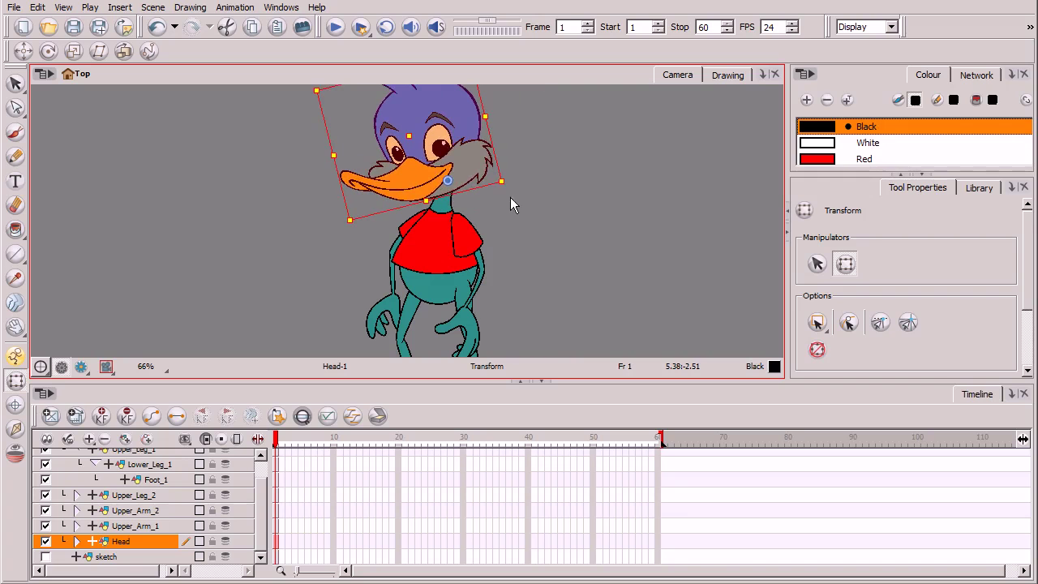
left_click(502, 200)
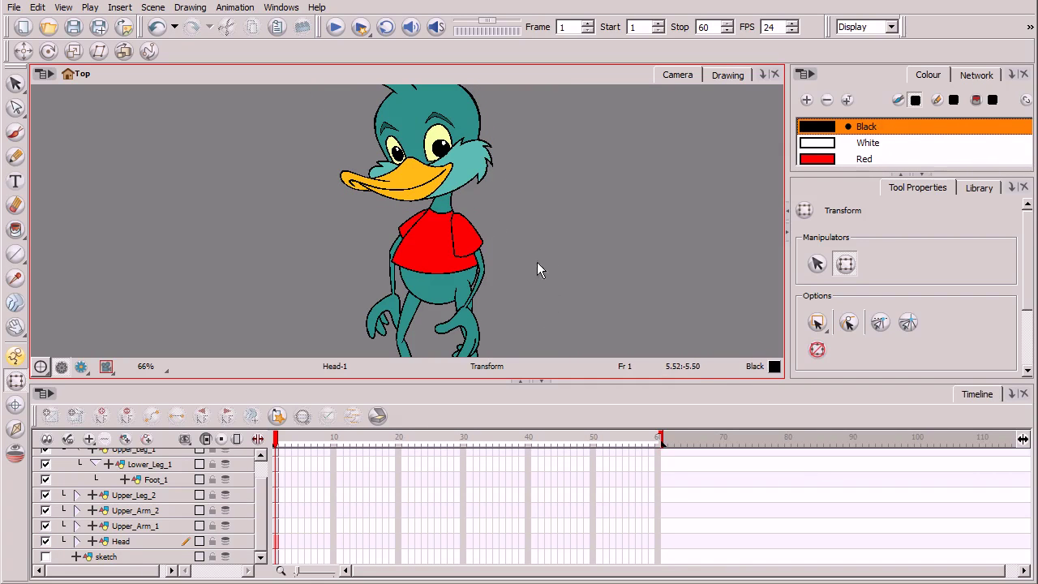
key("2")
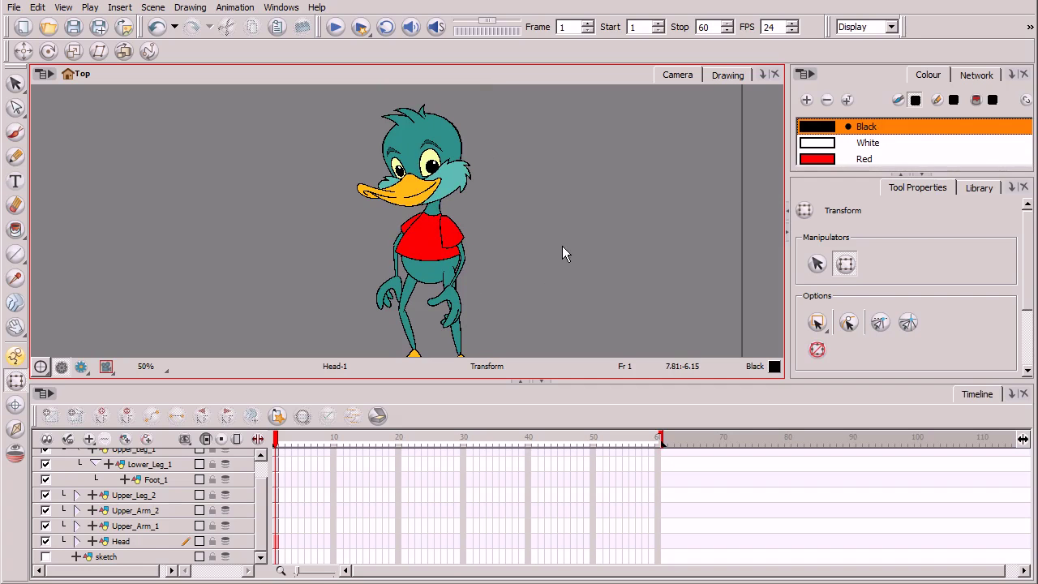
Select Hand_2 and test-rotate it around its pivot, then undo
scroll(259, 479, "up", 1)
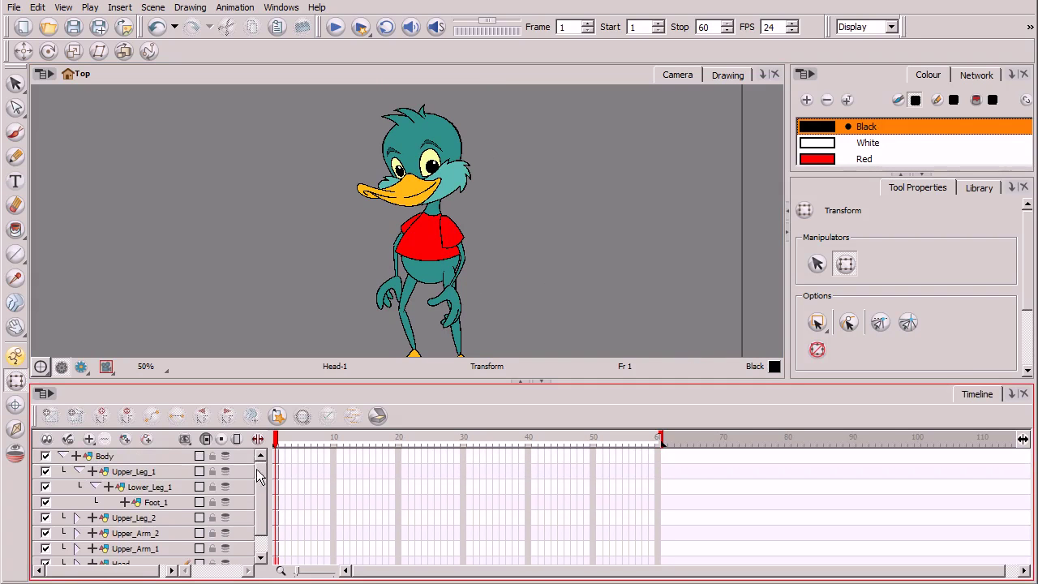
left_click(79, 471)
left_click(141, 504)
left_click(78, 502)
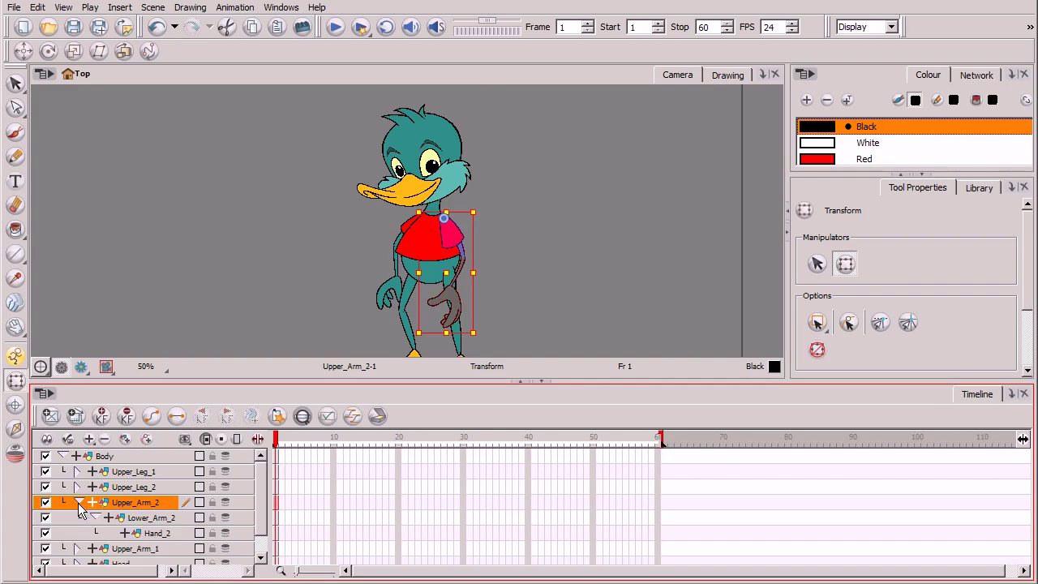
left_click(174, 535)
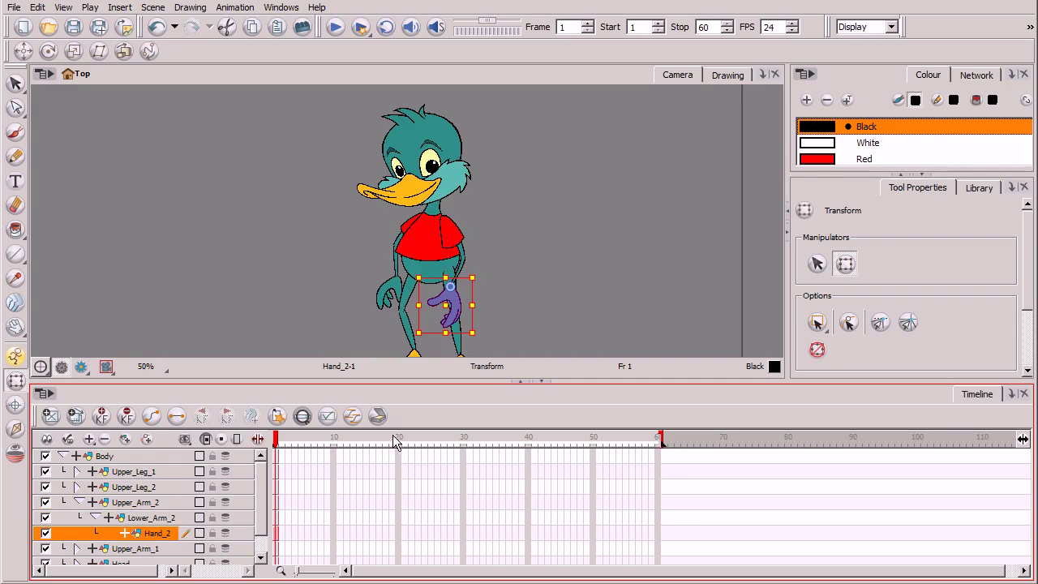
left_click_drag(475, 331, 486, 308)
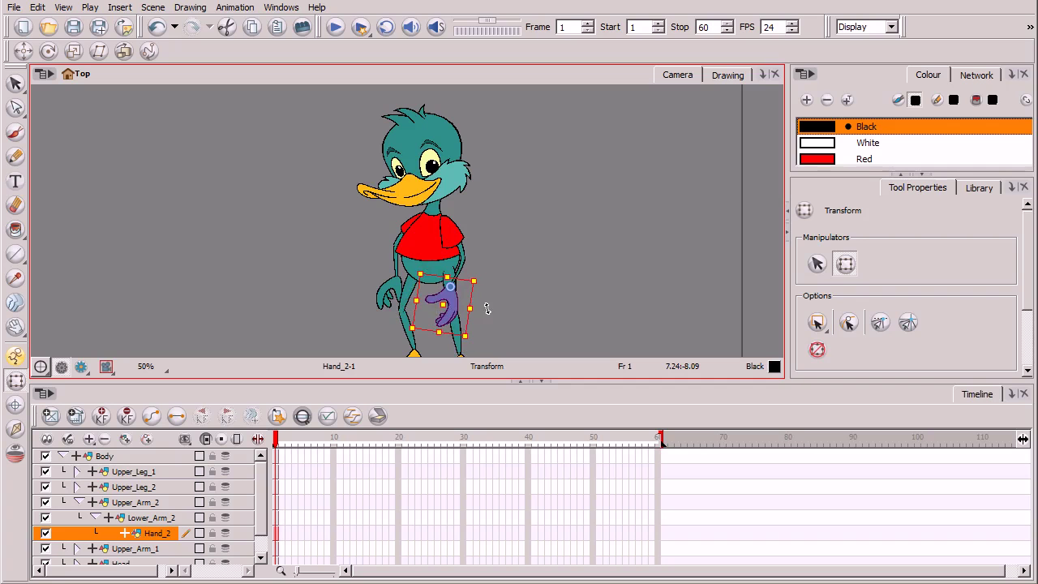
key("ctrl+z")
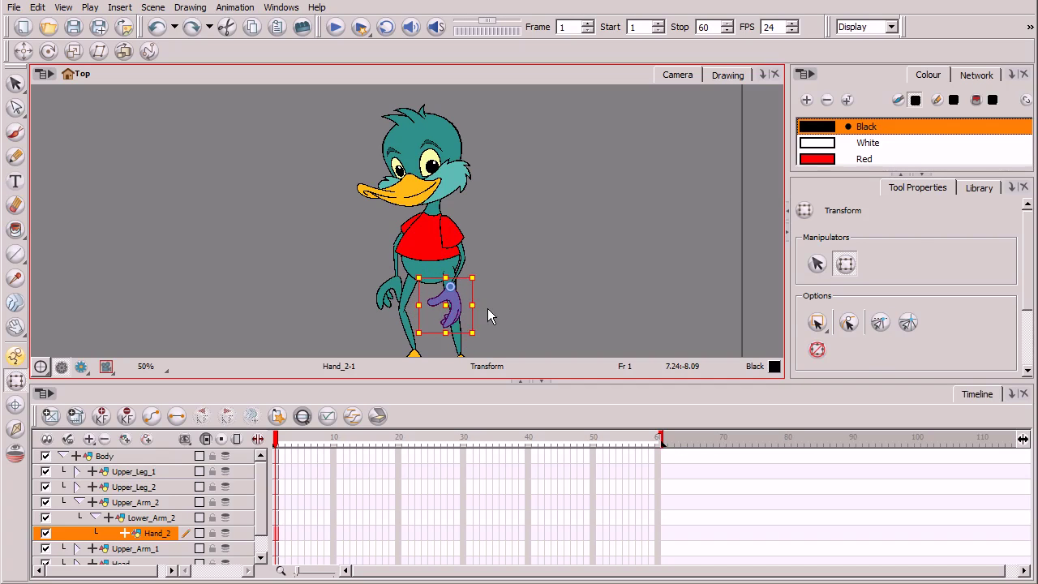
Substitute Hand_2 with drawing Hand_2-2 in the Library, test-rotate it, then undo
left_click(958, 208)
left_click(979, 191)
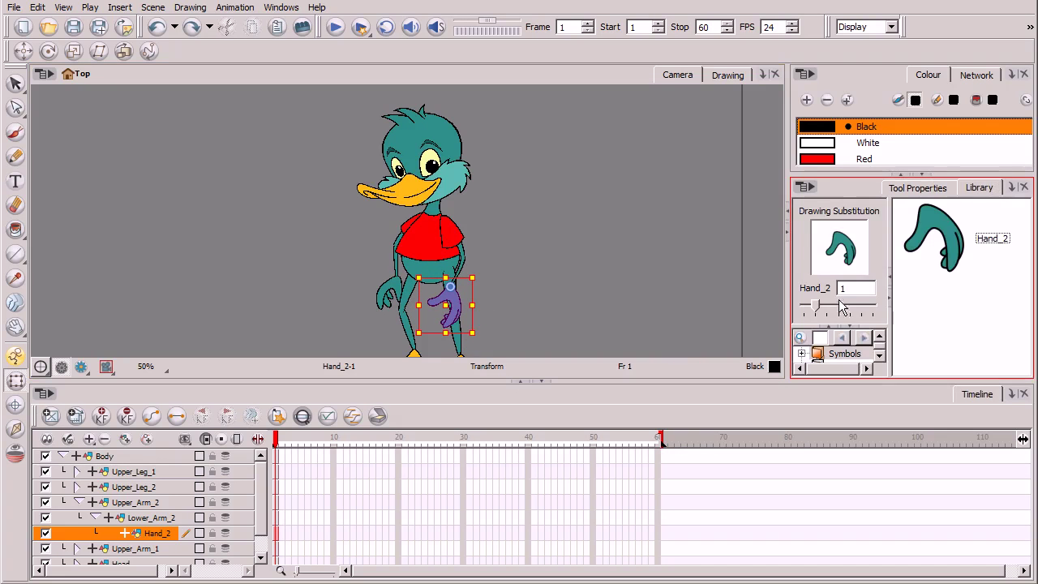
left_click_drag(816, 307, 827, 306)
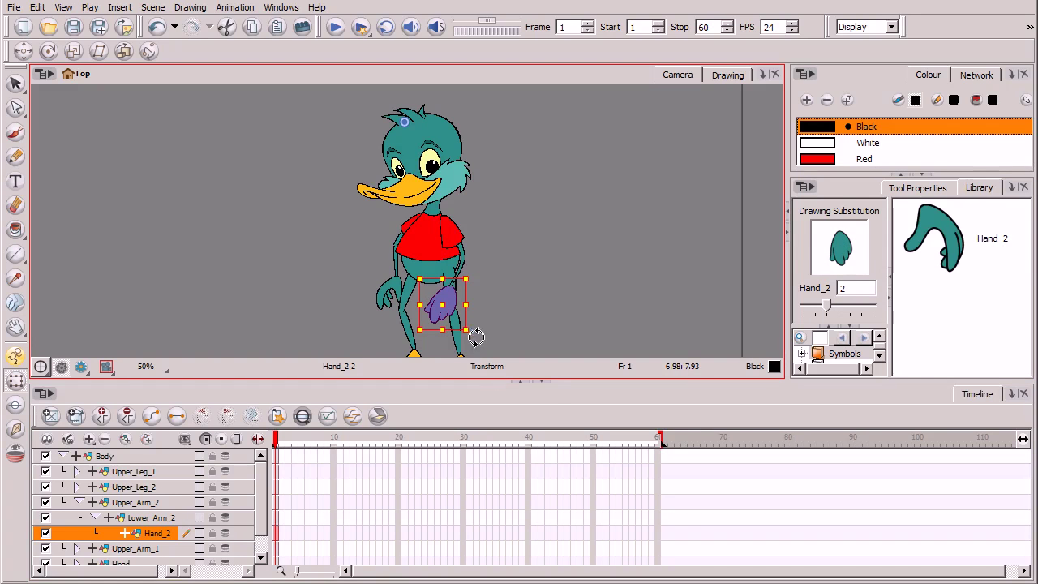
left_click_drag(477, 337, 309, 306)
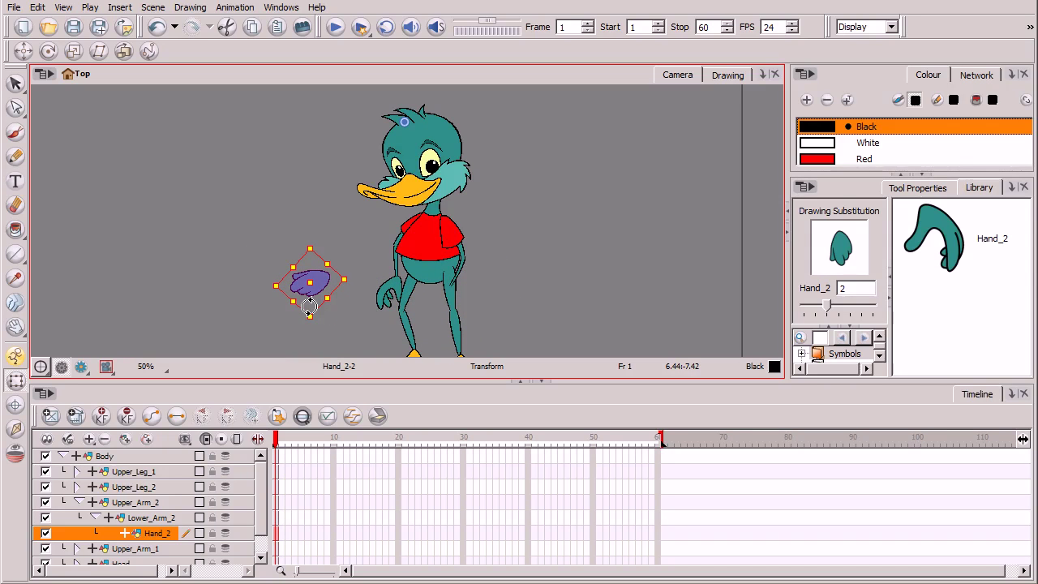
key("ctrl+z")
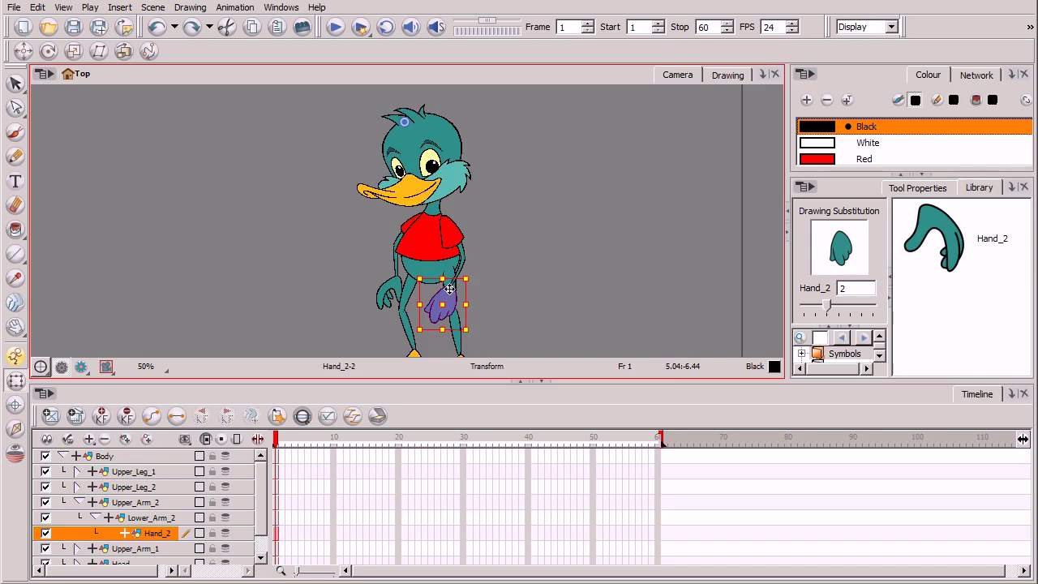
Set the Hand_2-2 pivot at the wrist, then switch Hand_2 back to drawing 1
left_click(15, 404)
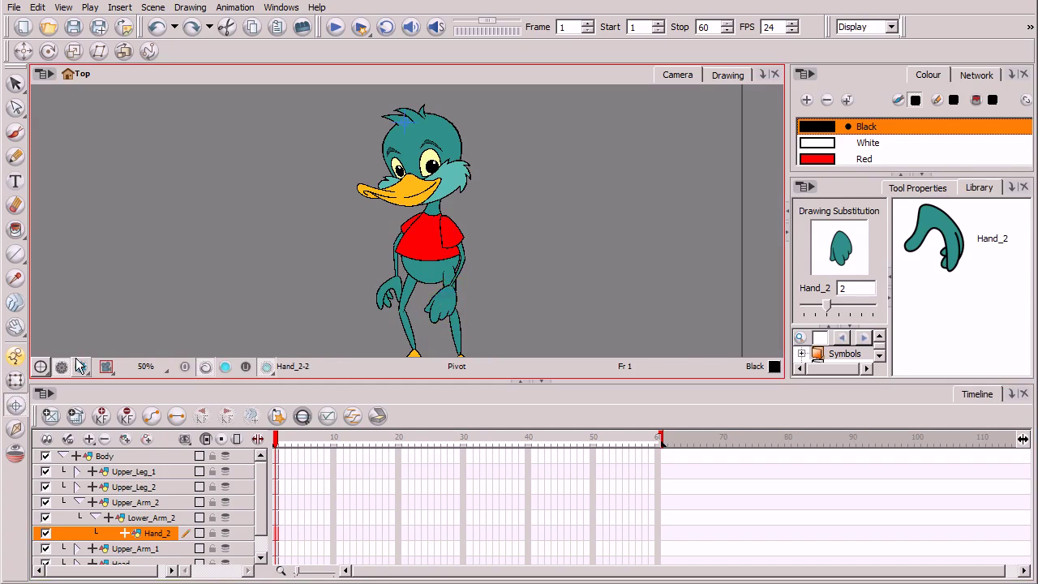
left_click(448, 289)
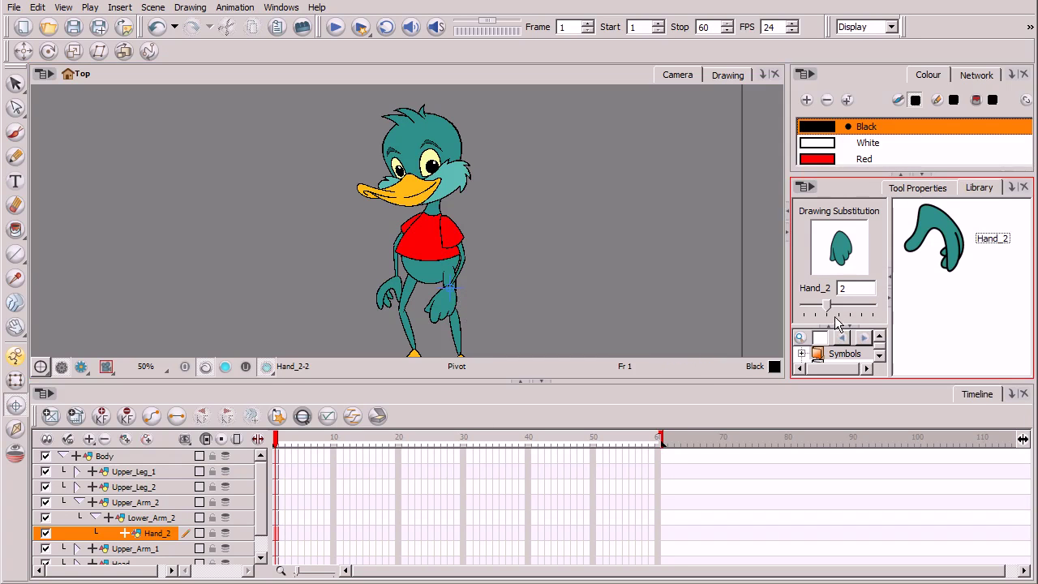
left_click_drag(828, 309, 815, 308)
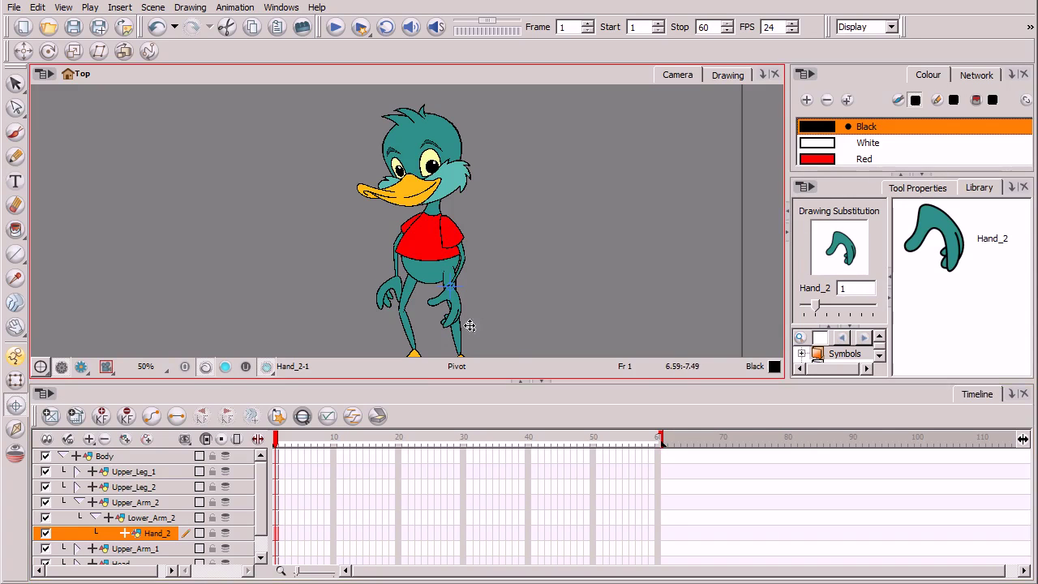
Copy the Hand_2 frame 1 cell and switch Hand_2 to drawing 2
right_click(276, 537)
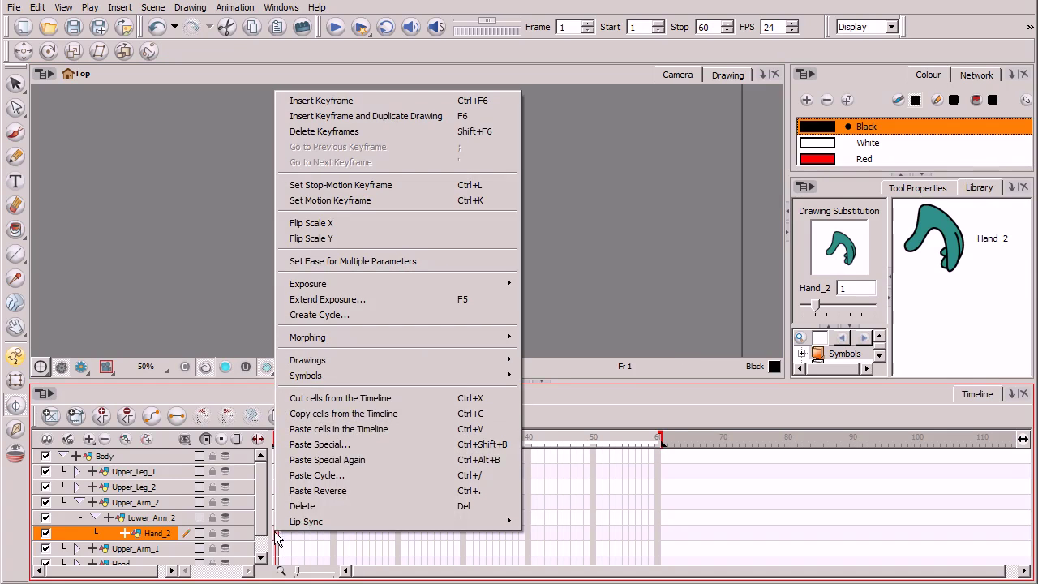
left_click(373, 412)
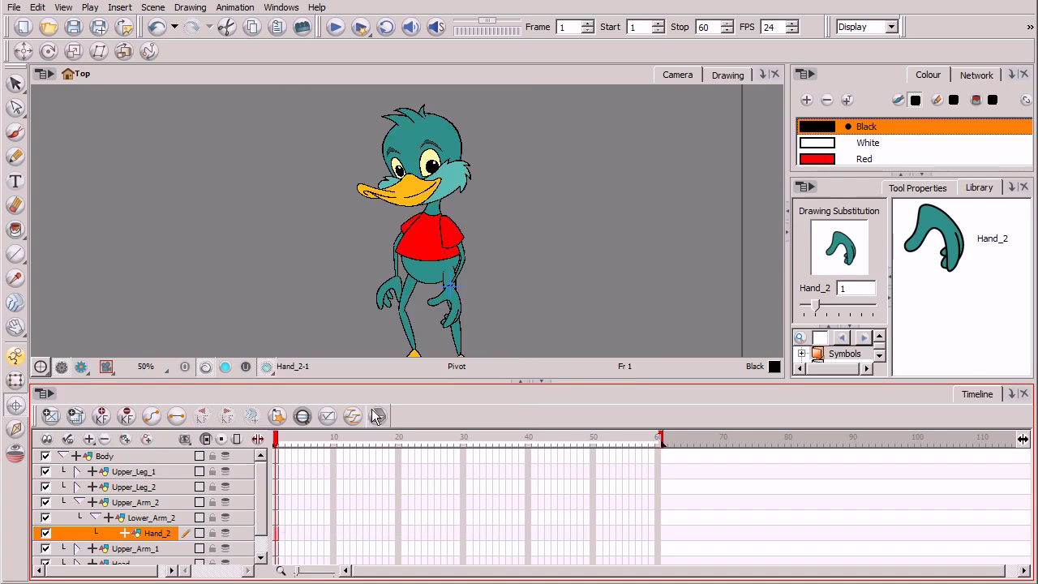
left_click_drag(815, 307, 827, 308)
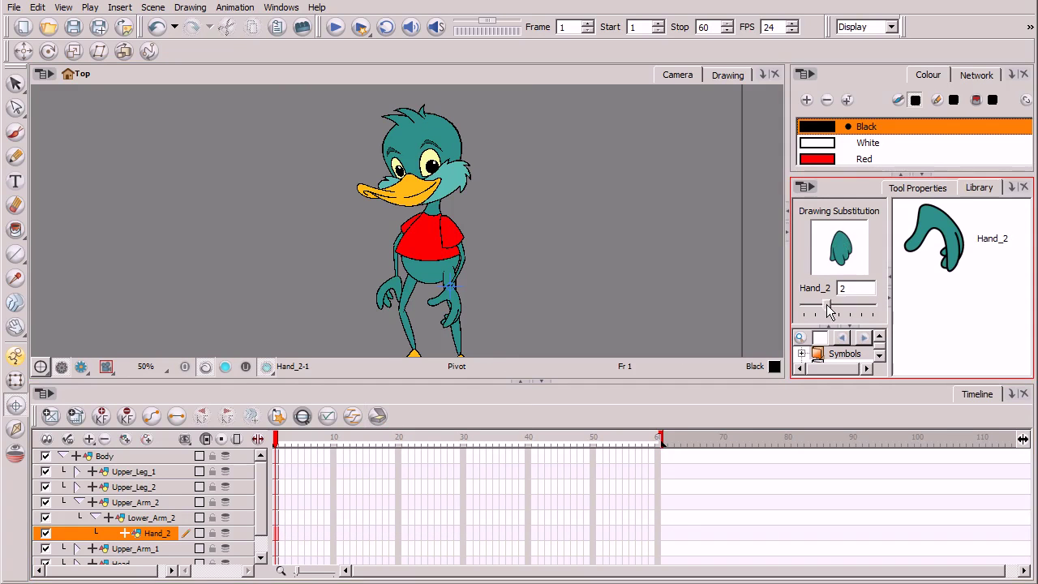
Paste Special onto the Hand_2 cell with only Update Drawing Pivot enabled
right_click(277, 537)
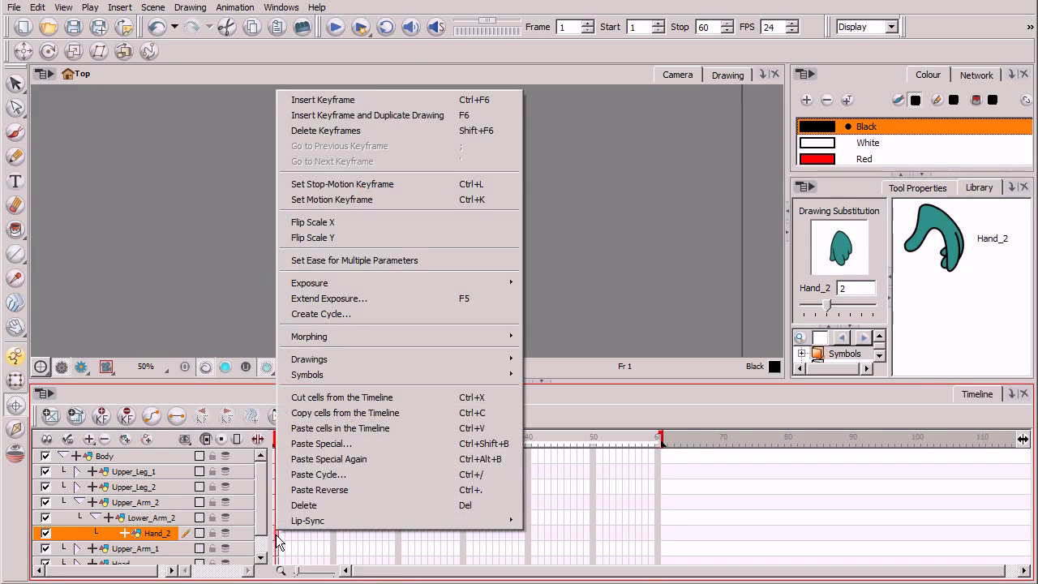
left_click(358, 444)
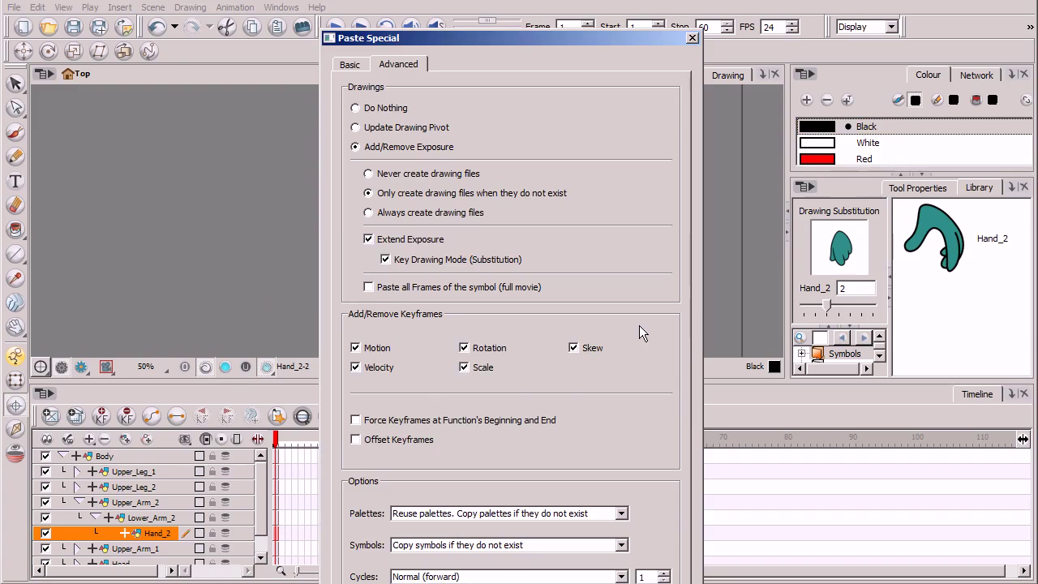
left_click_drag(524, 37, 511, 6)
left_click(358, 101)
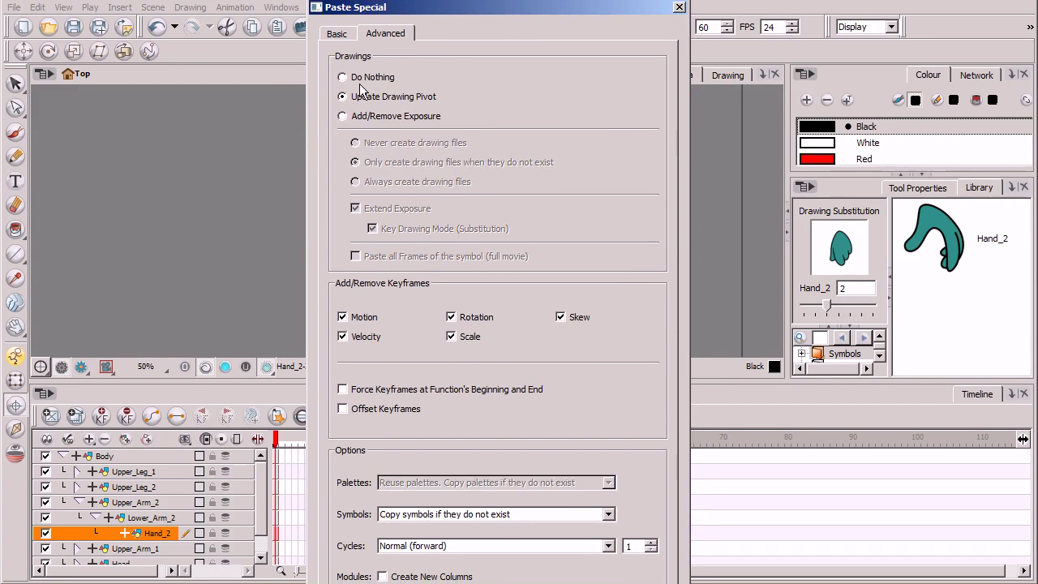
key("Return")
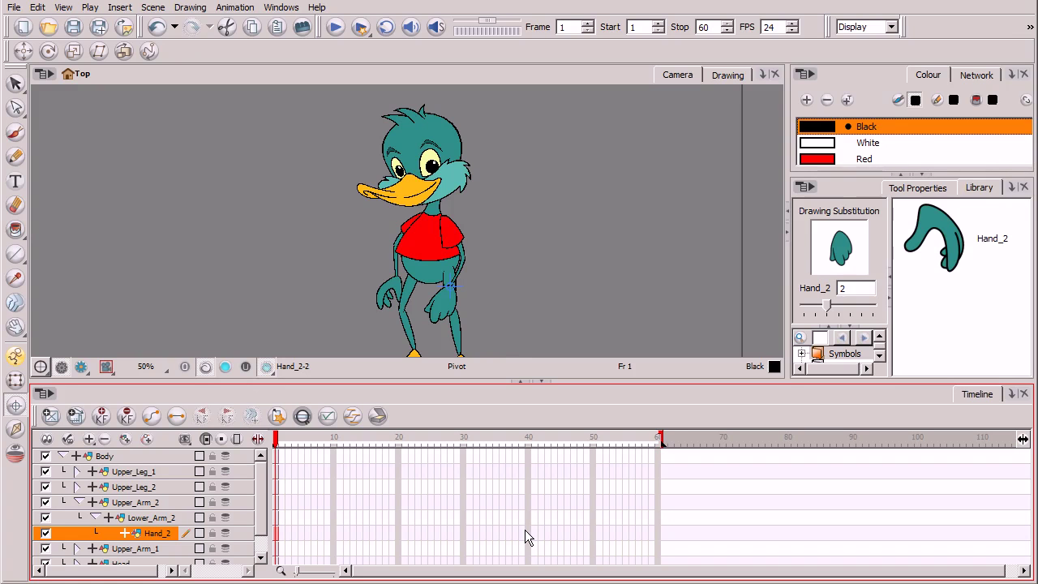
key("2")
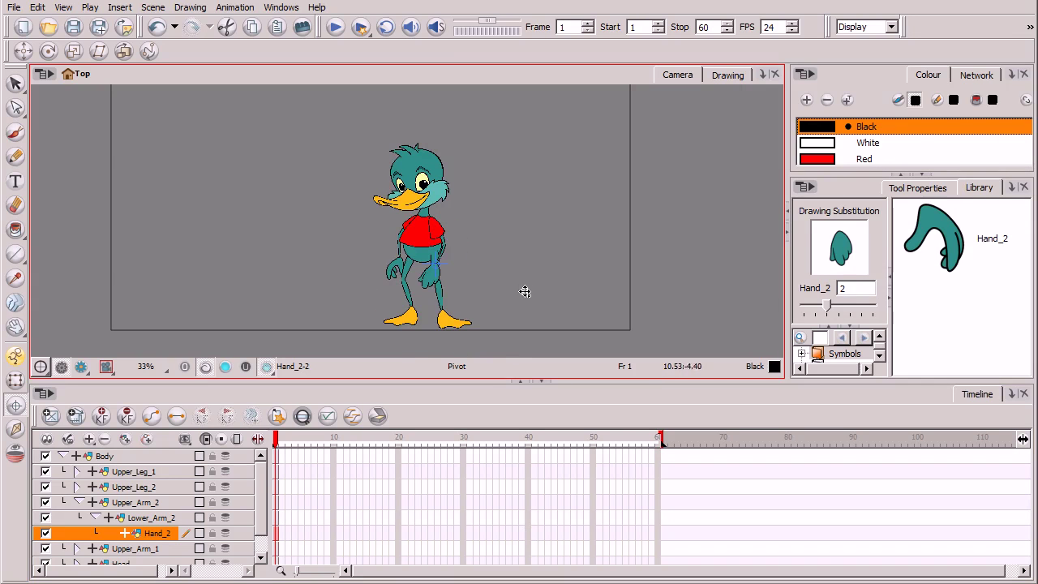
key("1")
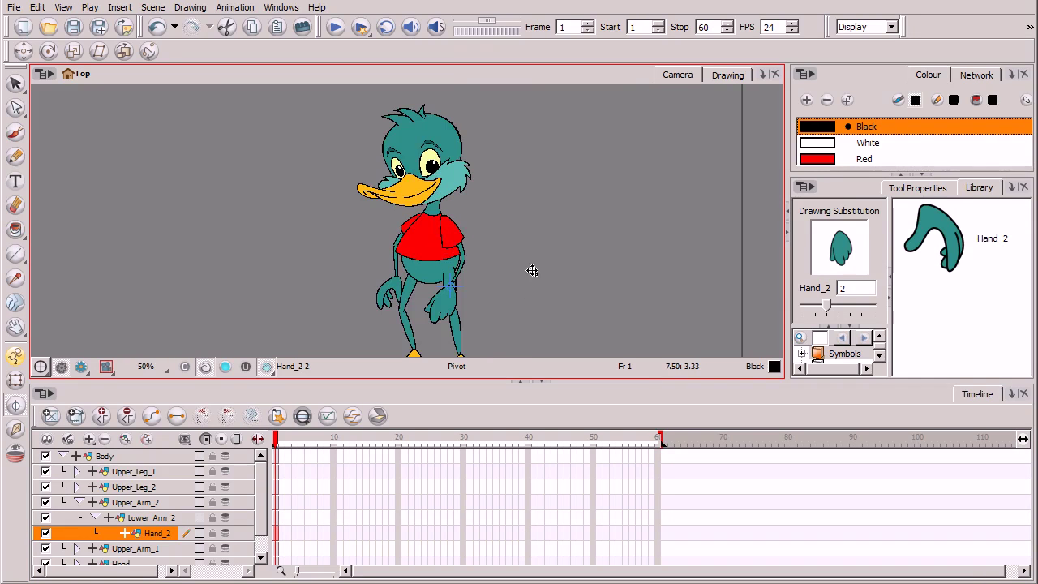